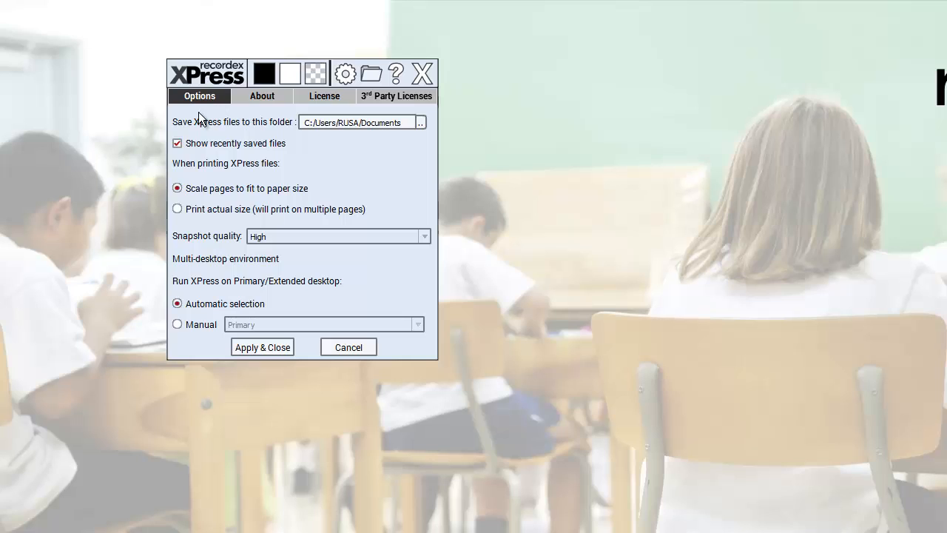
Step: Look through the About, License and 3rd Party Licenses information in the XPress settings and return to the Options
click(262, 96)
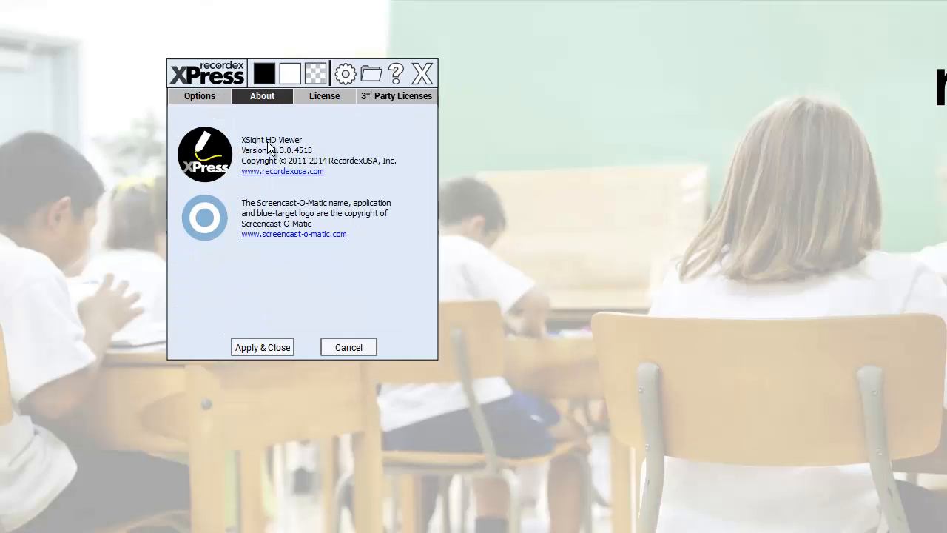
click(321, 96)
click(381, 97)
click(302, 96)
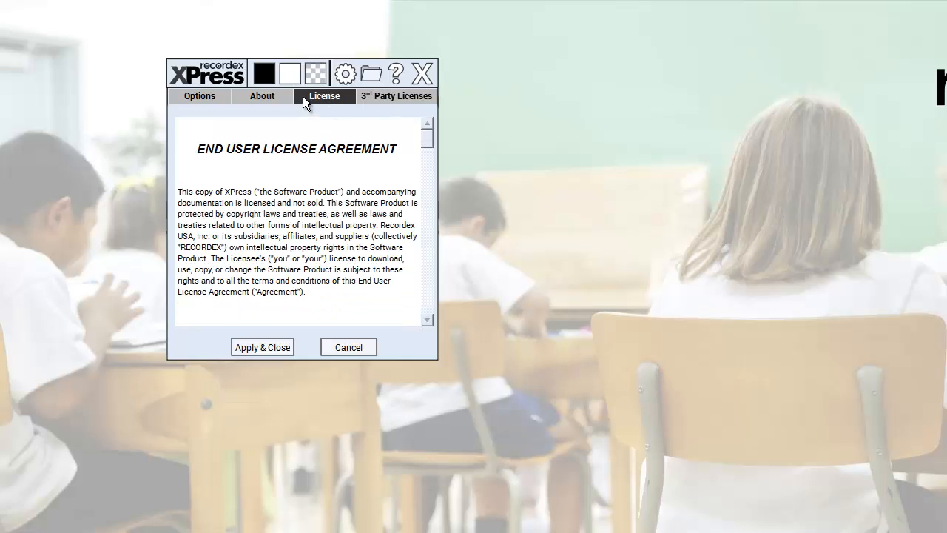
click(275, 99)
click(209, 99)
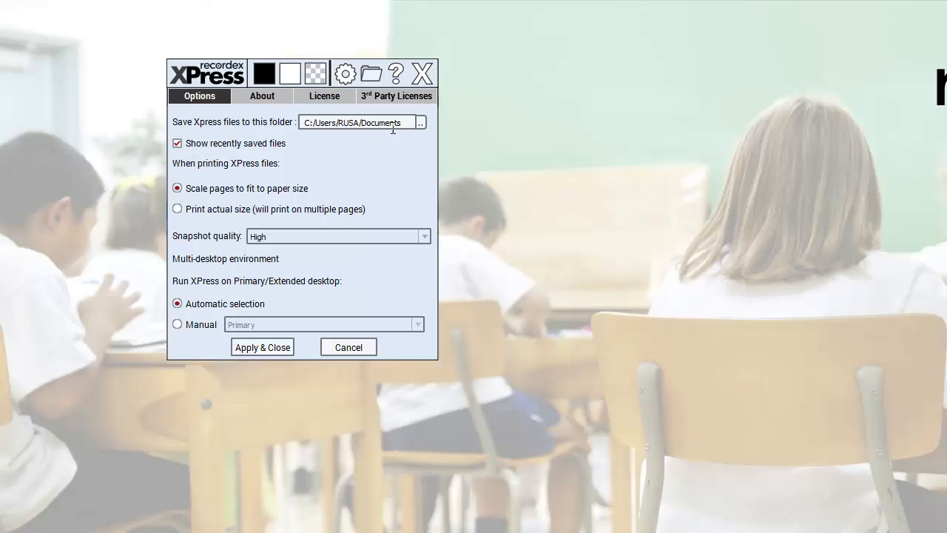
Step: View the recently saved files, then check the snapshot quality choices in the settings, keeping High
click(370, 74)
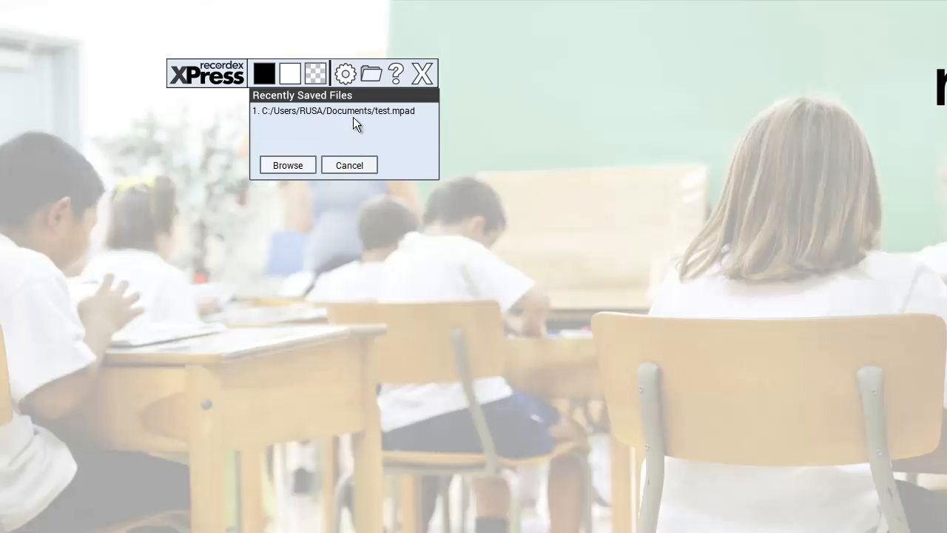
click(344, 165)
click(345, 74)
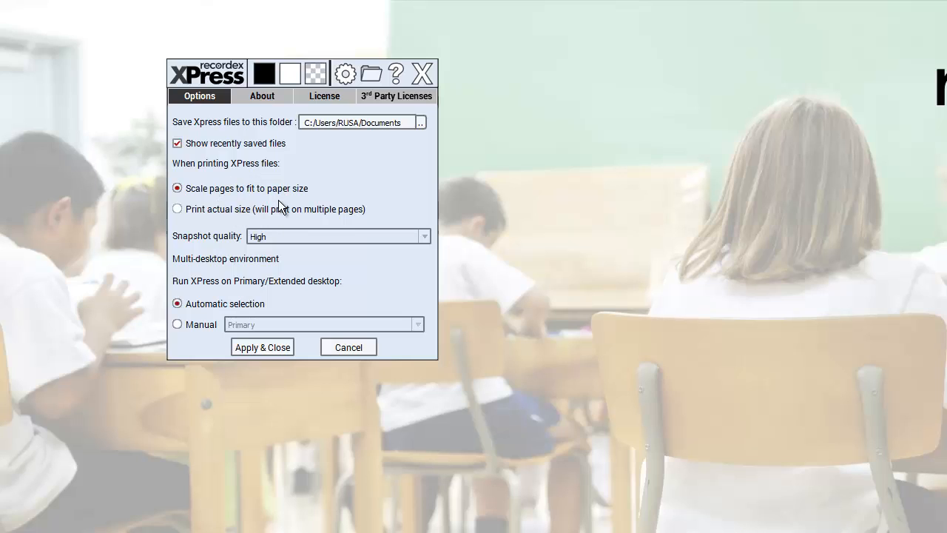
click(256, 239)
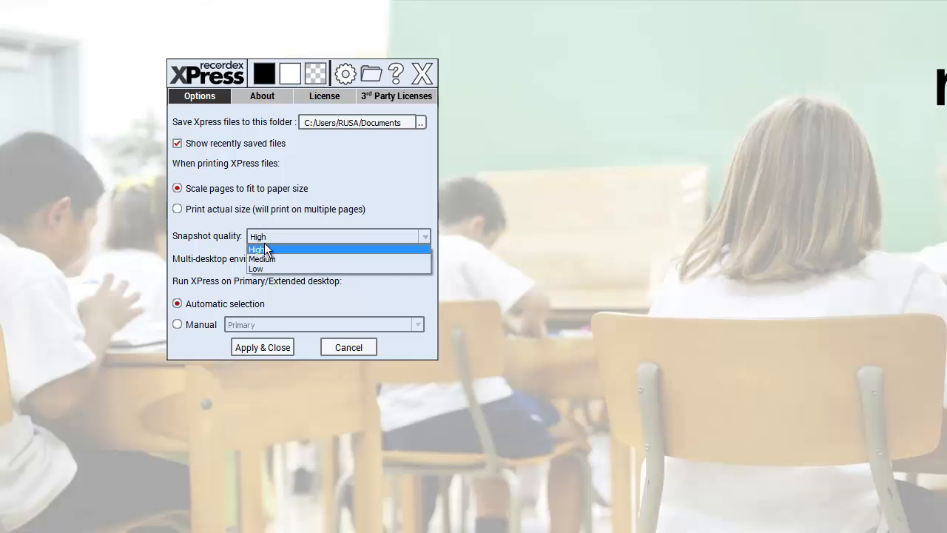
click(264, 242)
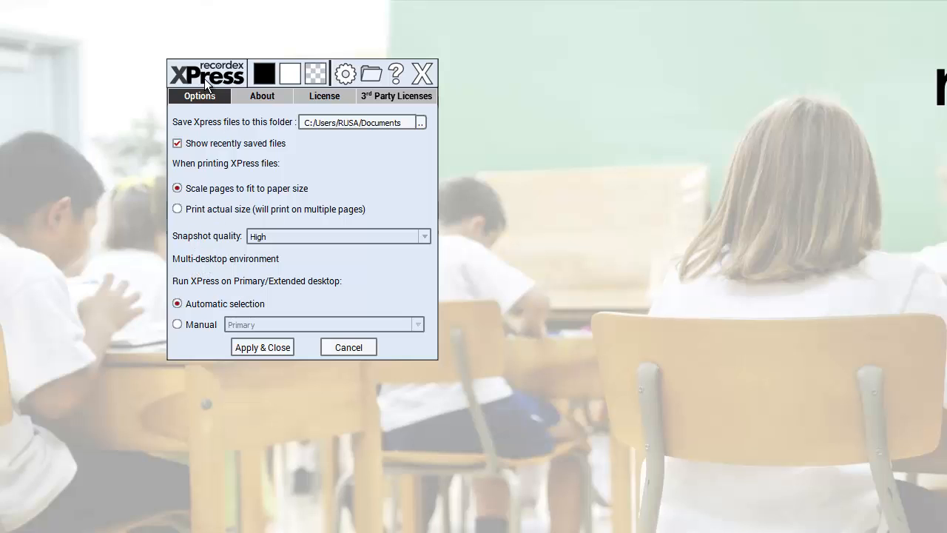
Step: Reposition the XPress toolbar on the desktop and close its settings without applying changes
drag(204, 79, 128, 103)
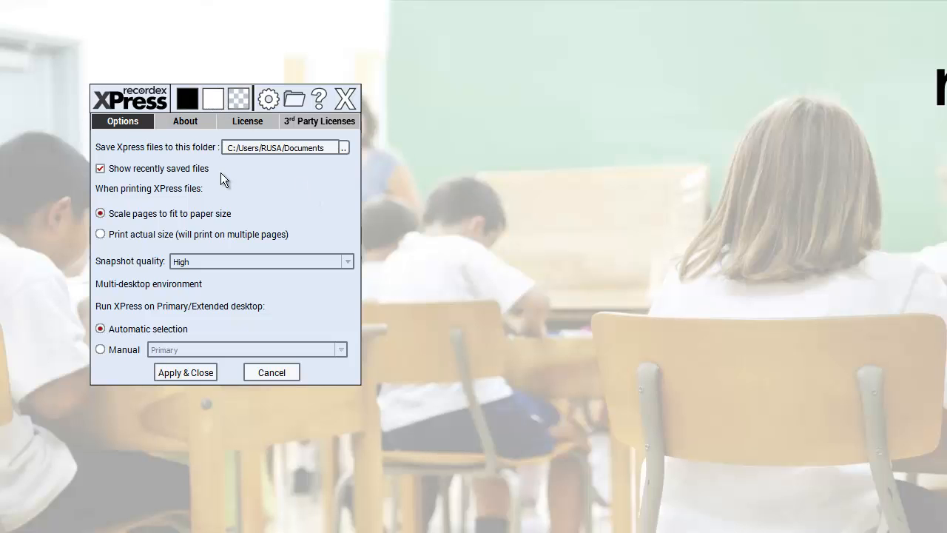
drag(117, 109, 213, 104)
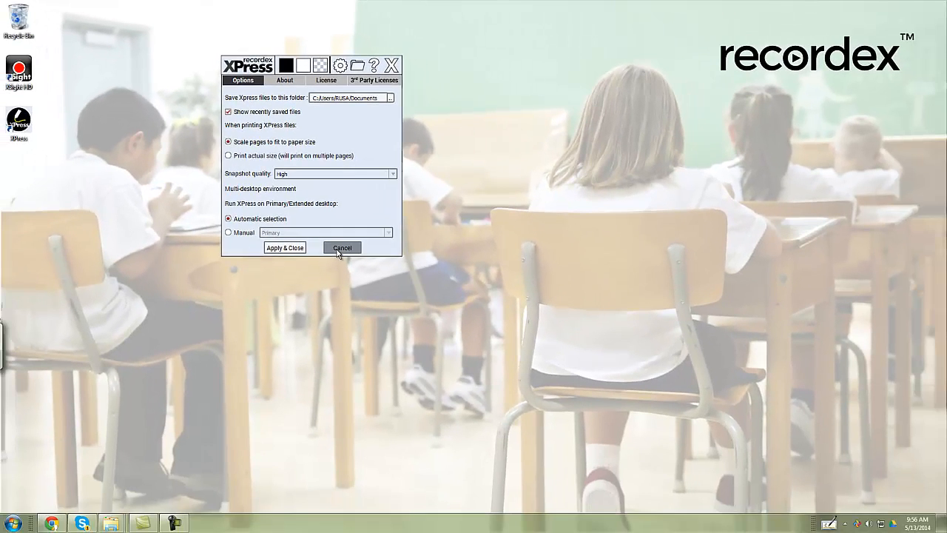
click(346, 282)
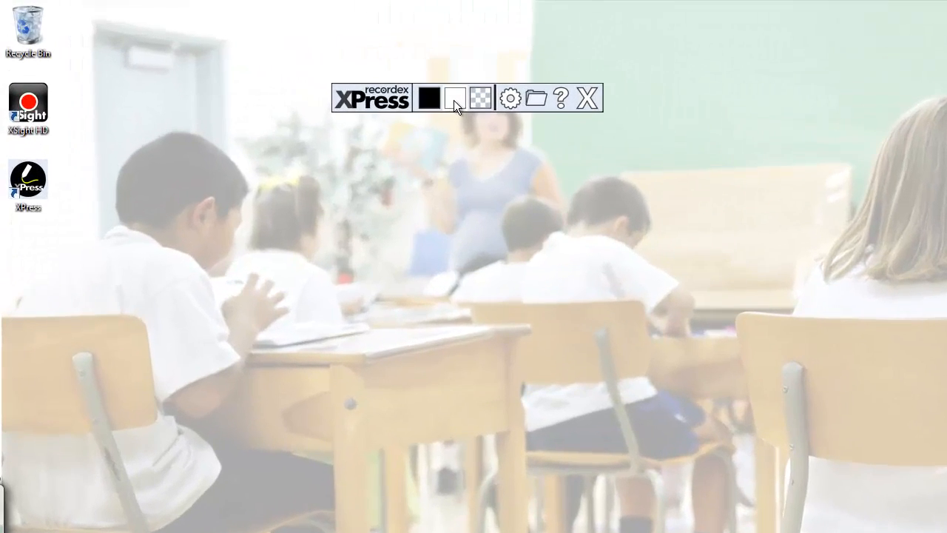
Step: Open a blank whiteboard page and move the XPress toolbar clear of the other toolbars
click(303, 68)
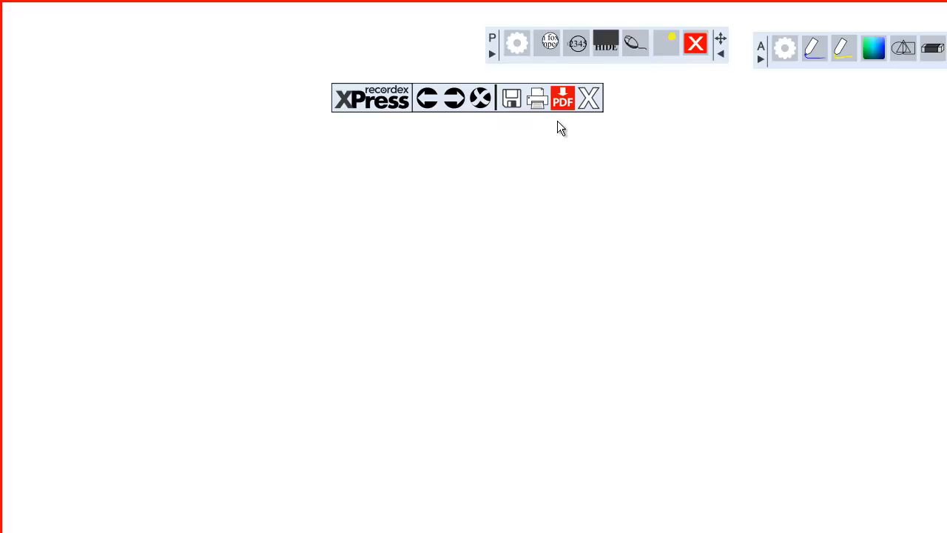
drag(421, 105, 210, 43)
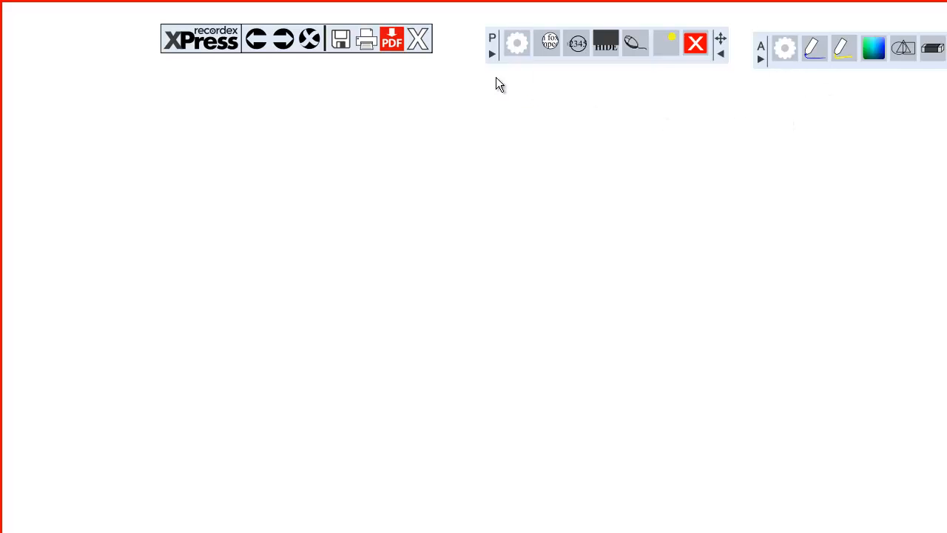
Step: Examine the Spotlight, Magnify, Mask and Laser settings of the presentation tools, returning to the Spotlight settings
click(514, 58)
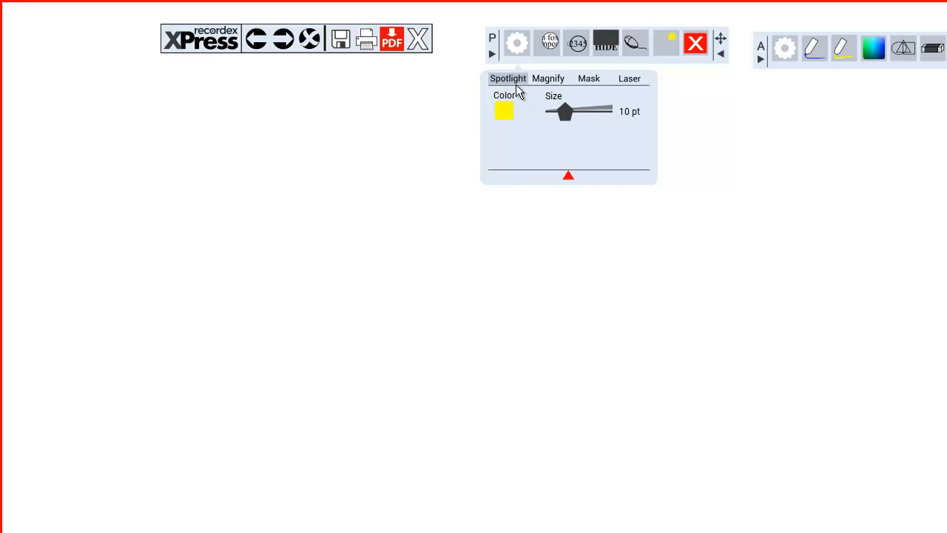
click(550, 82)
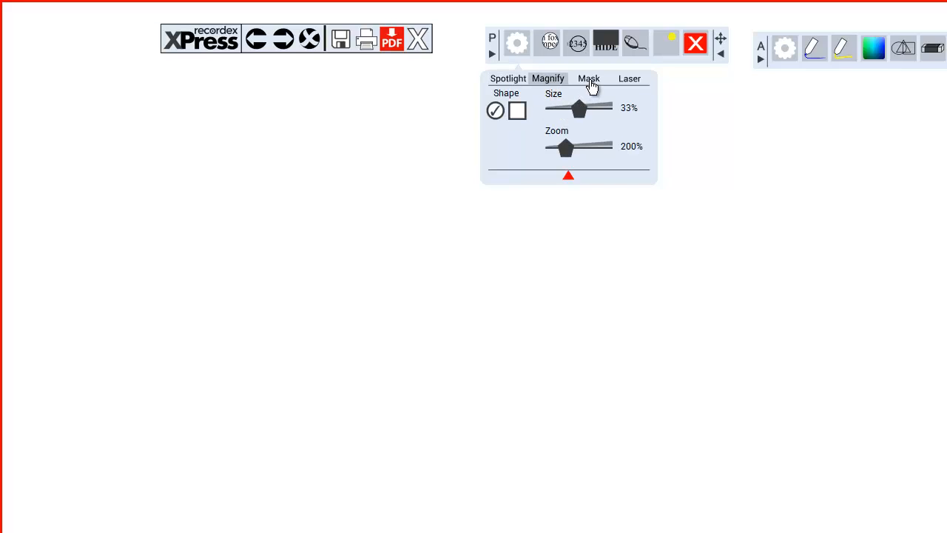
click(590, 80)
click(628, 80)
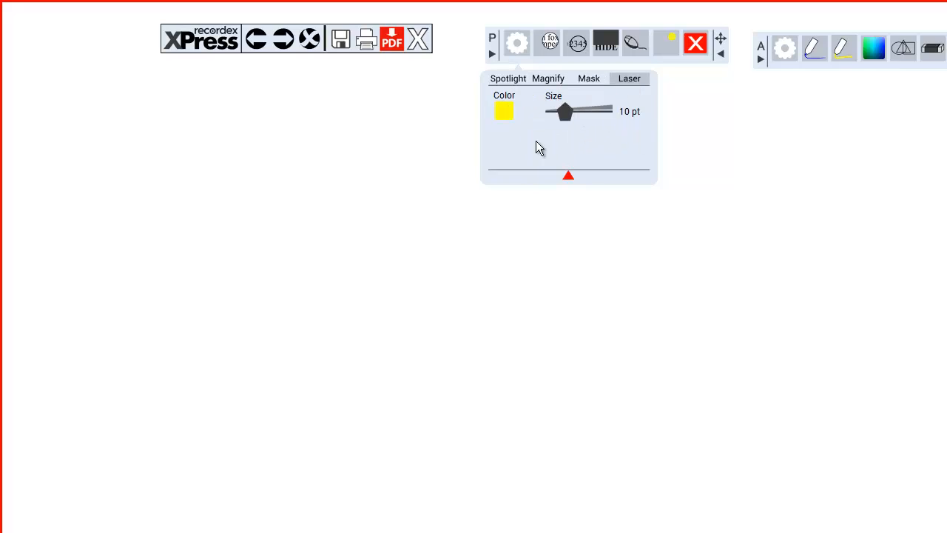
click(508, 79)
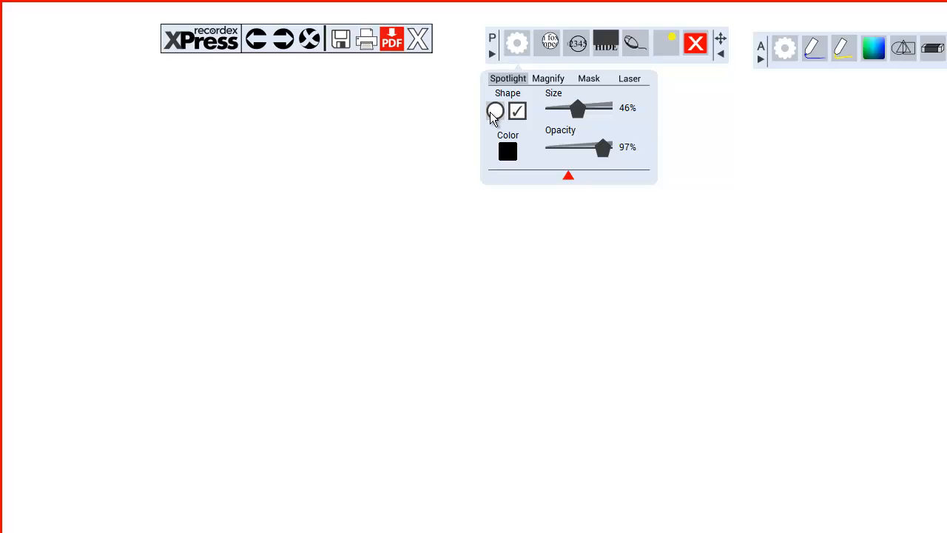
Step: Try the circular and square spotlight shapes, display the square spotlight on the page and close it
click(494, 117)
click(518, 117)
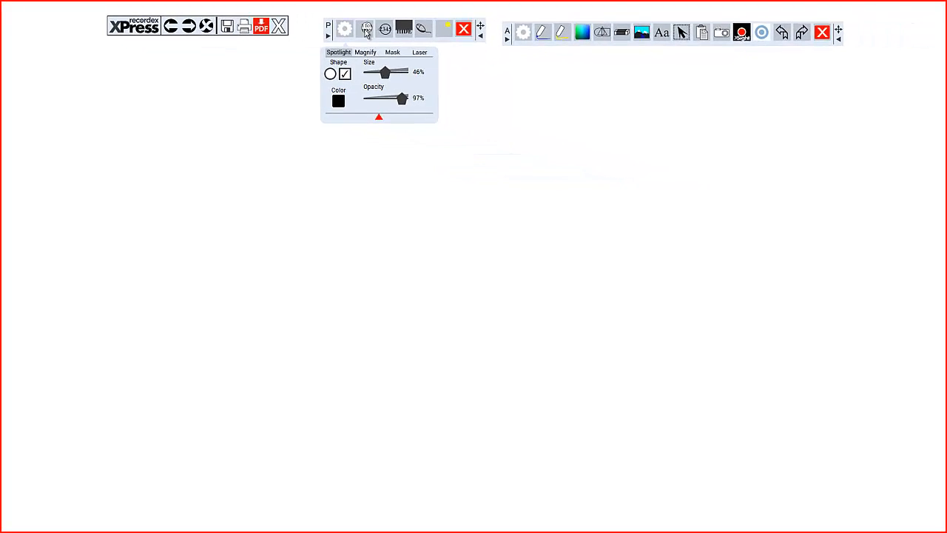
click(466, 39)
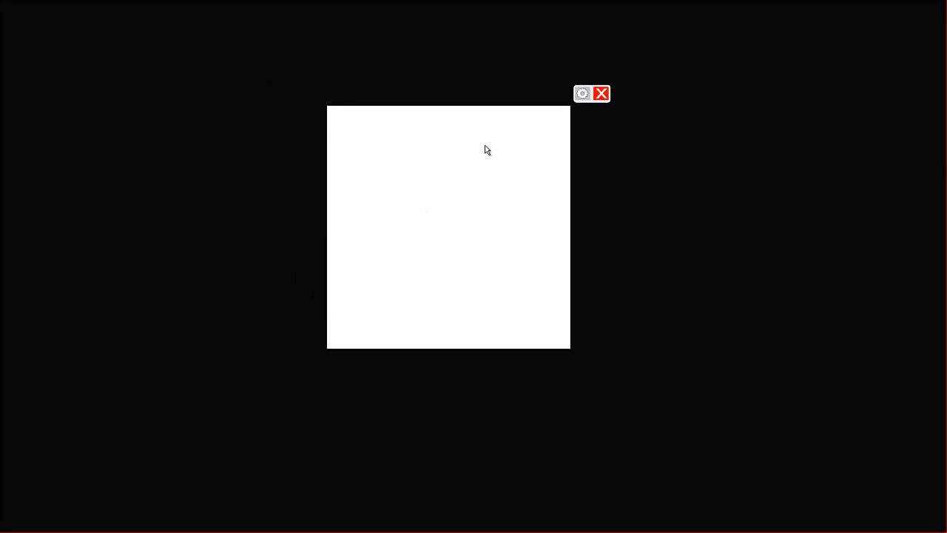
click(601, 93)
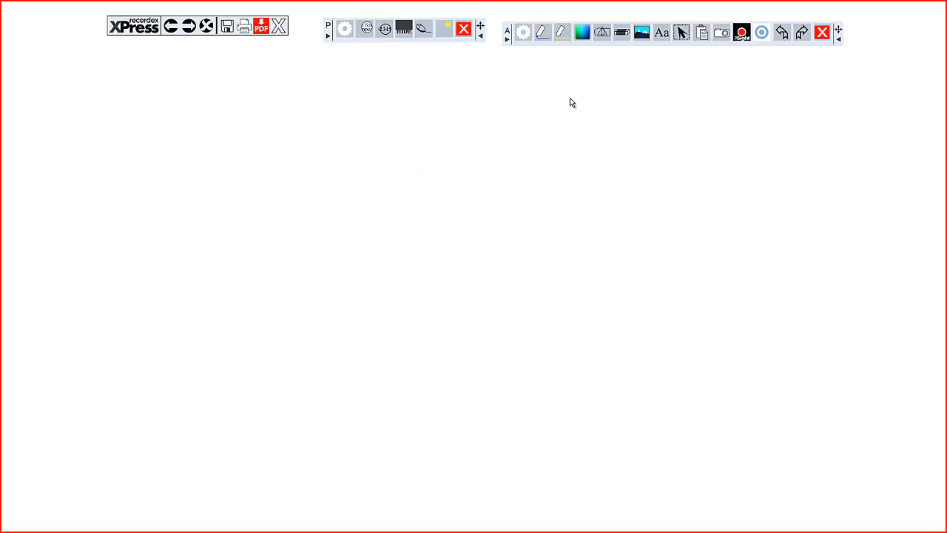
Step: Set a circular spotlight with 23% size and 71% opacity, and test it by moving it around the page
click(344, 30)
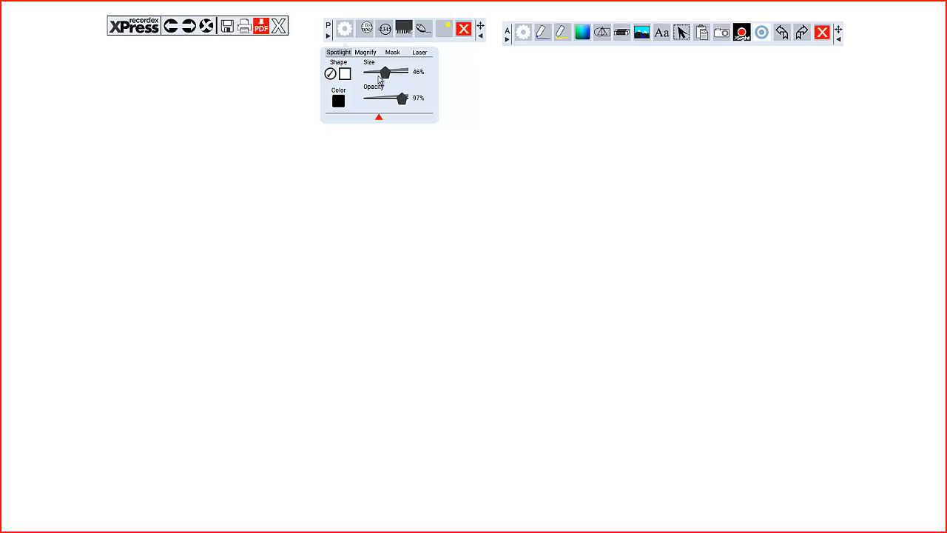
drag(377, 75, 396, 101)
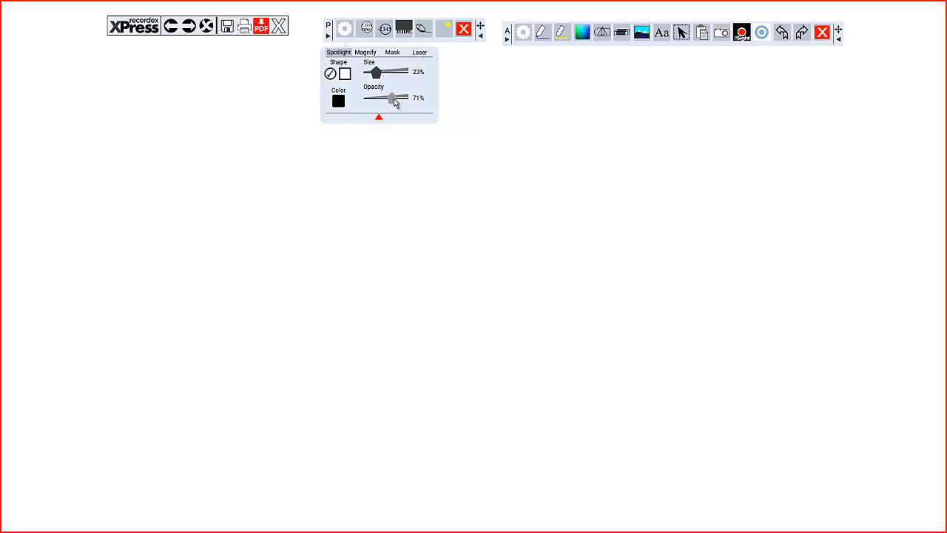
click(367, 31)
drag(458, 171, 353, 111)
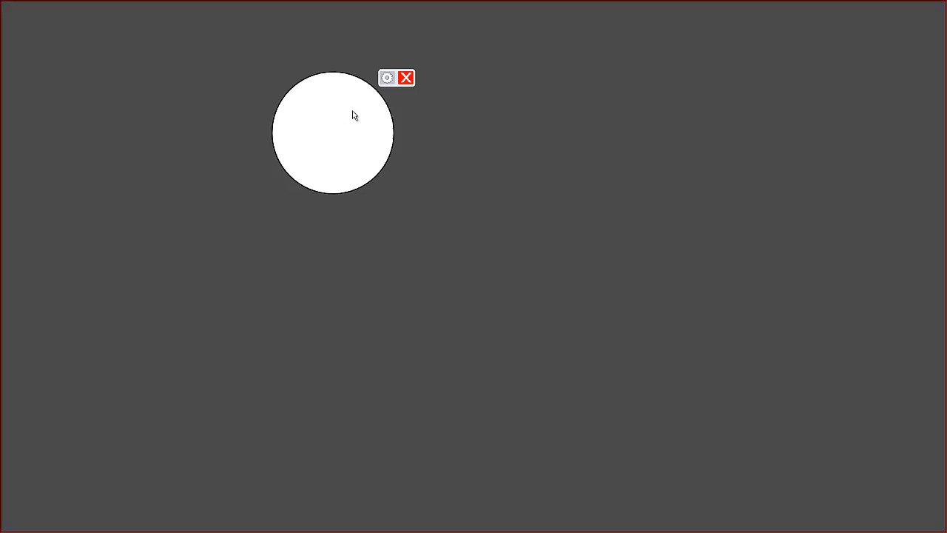
click(403, 79)
Step: Handwrite the numbers 1, 2 and 3 in a row across the page with the blue pen
click(540, 35)
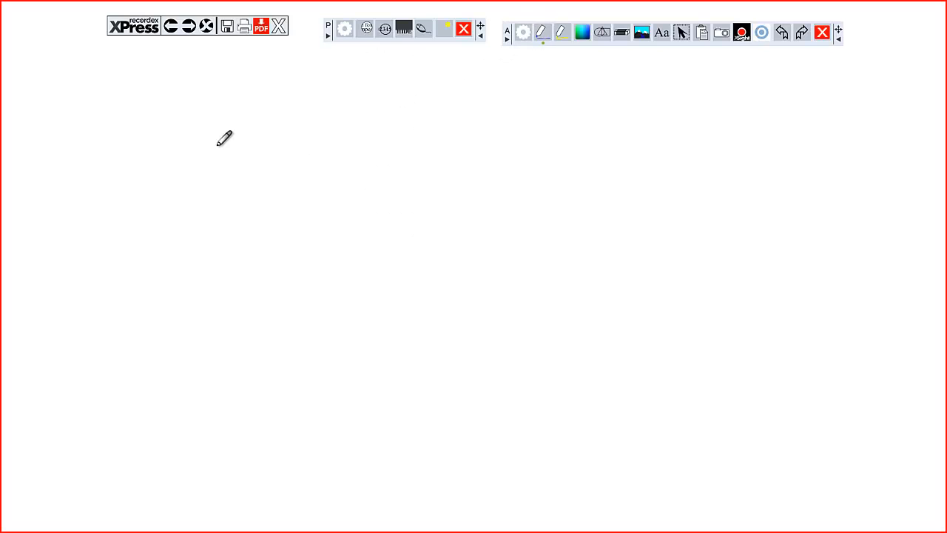
drag(261, 130, 254, 189)
drag(338, 133, 427, 179)
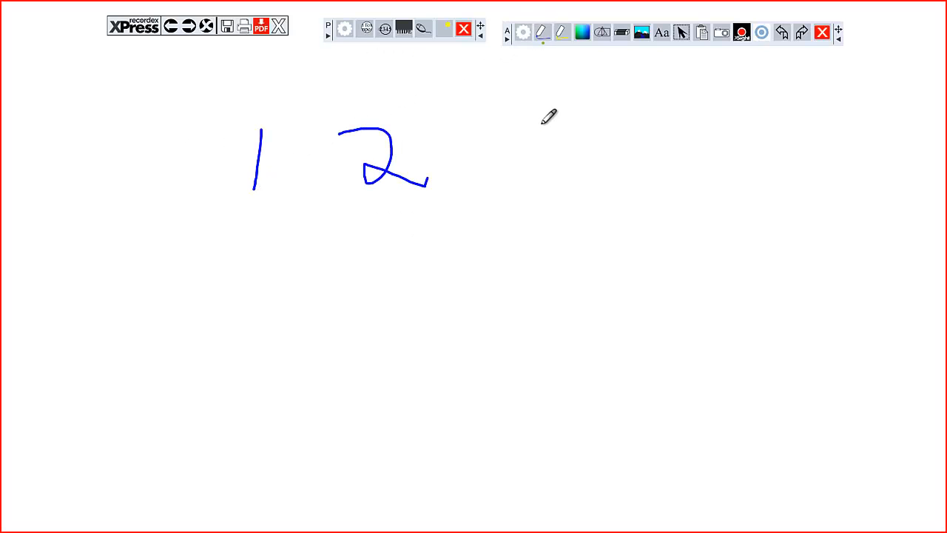
drag(540, 124, 546, 192)
Step: Highlight the handwritten 1 and 2 in turn with the spotlight, and close it
click(380, 29)
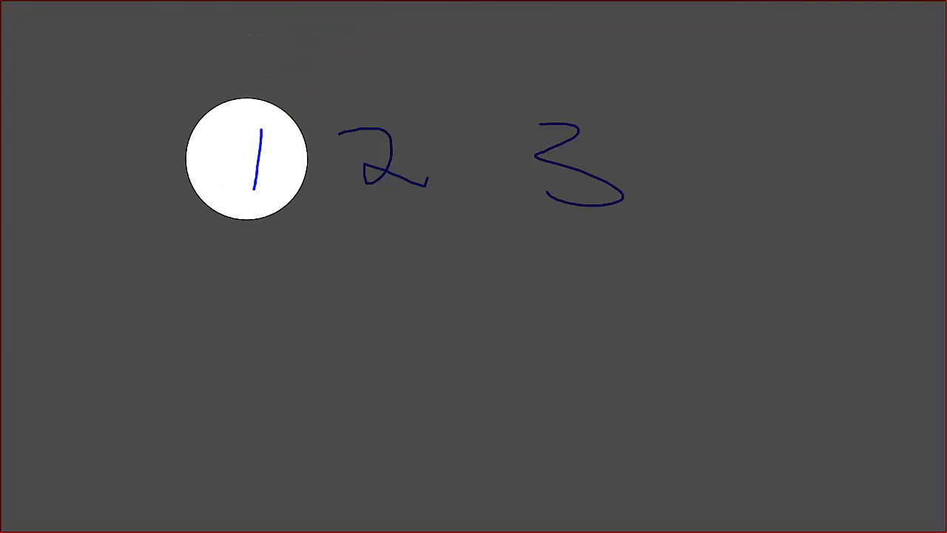
drag(525, 159, 372, 159)
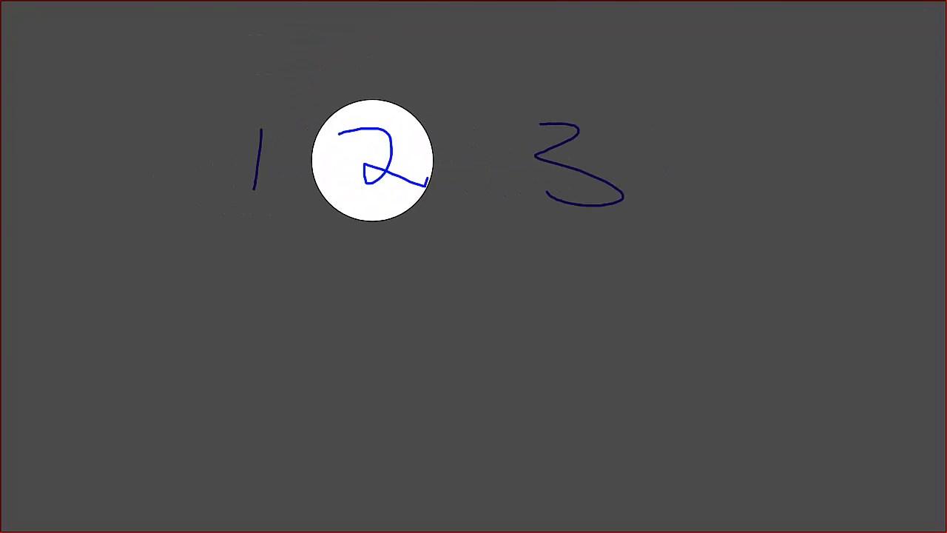
click(445, 106)
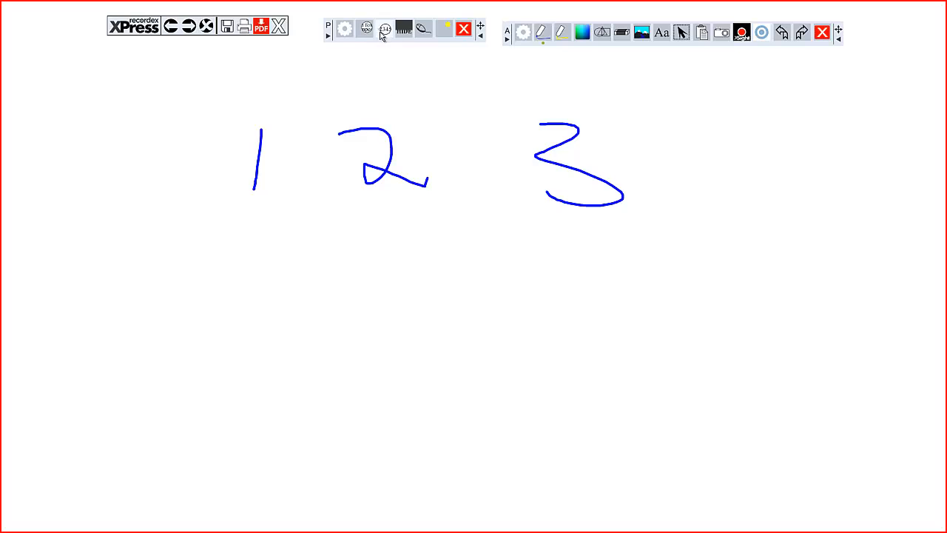
Step: Review the Magnify settings and set the mask color to the basic blue
click(345, 29)
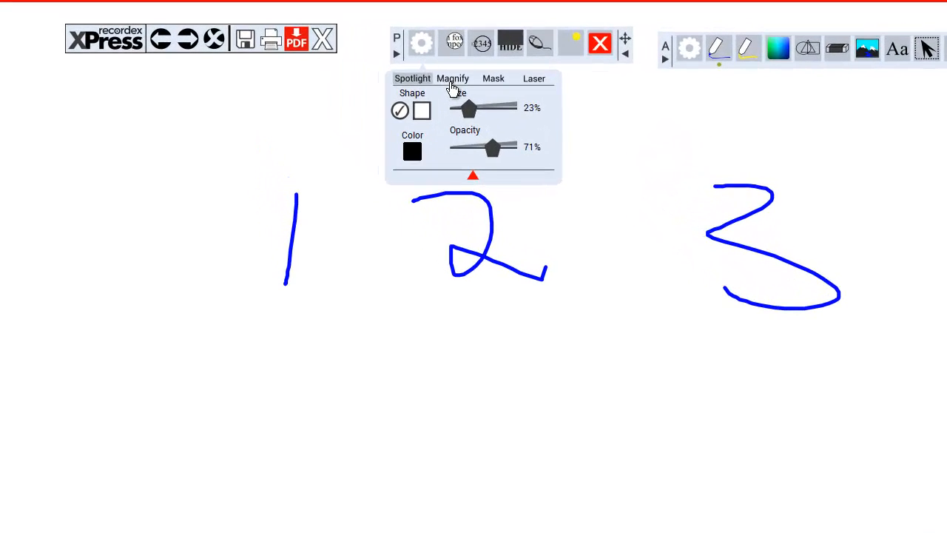
click(365, 56)
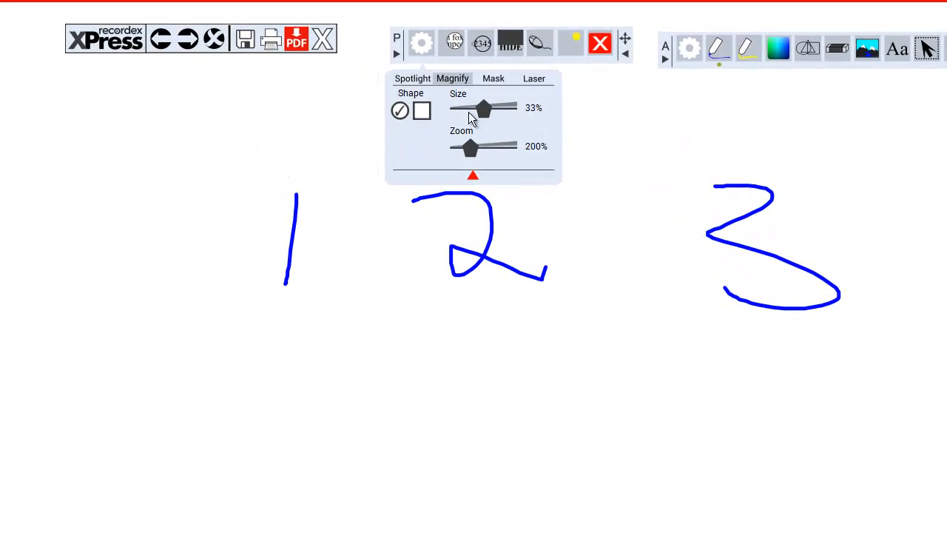
click(488, 80)
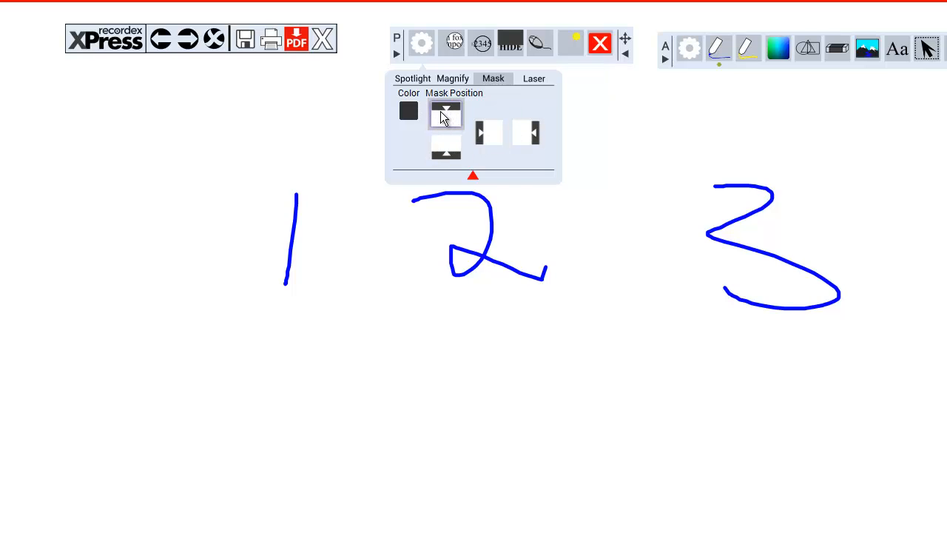
click(406, 112)
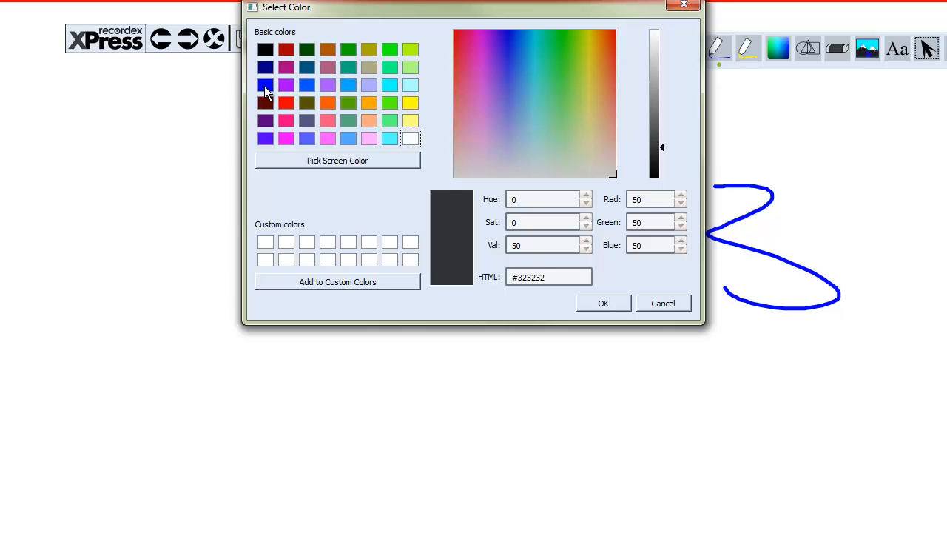
click(265, 84)
click(603, 303)
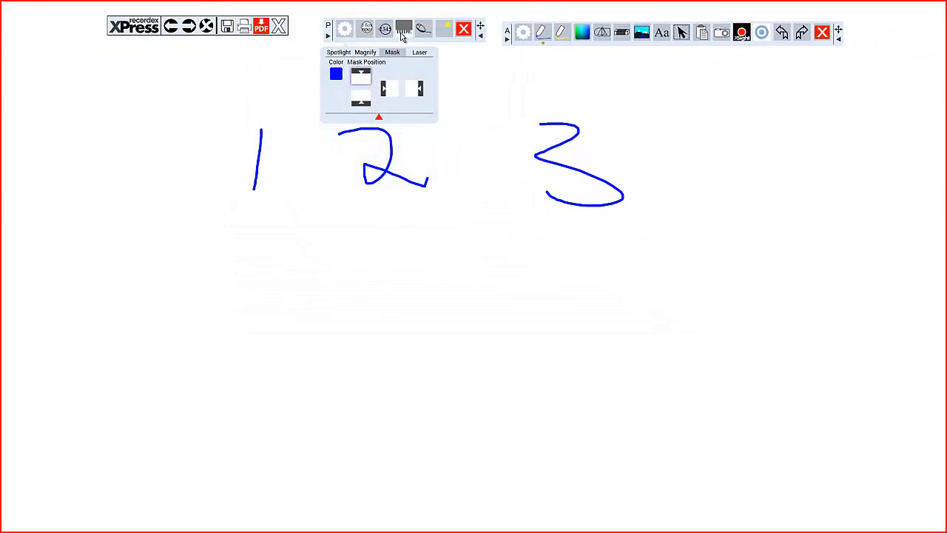
Step: Turn on the blue mask along the page's upper edge and extend it downward a little
click(400, 29)
drag(315, 26, 337, 57)
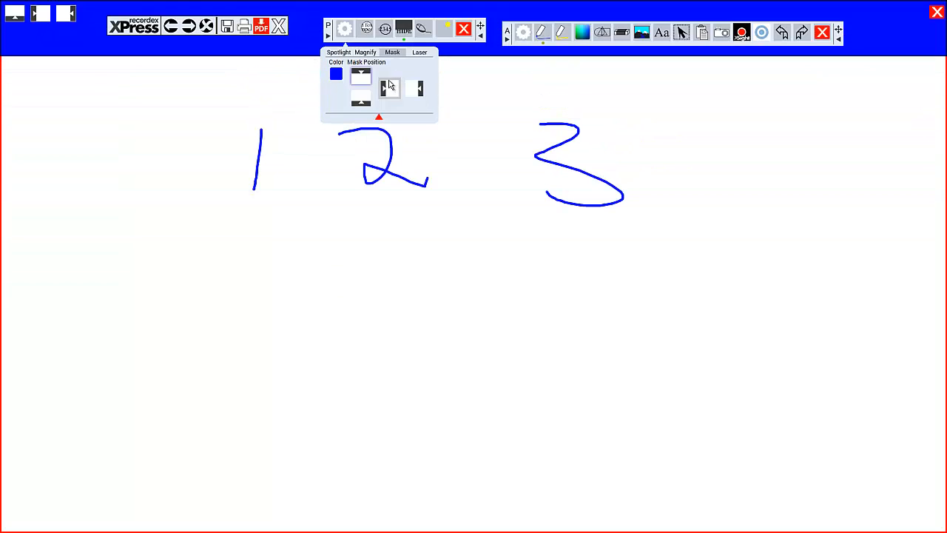
Step: Switch the mask position to the page's lower edge and extend the mask slightly upward
click(364, 102)
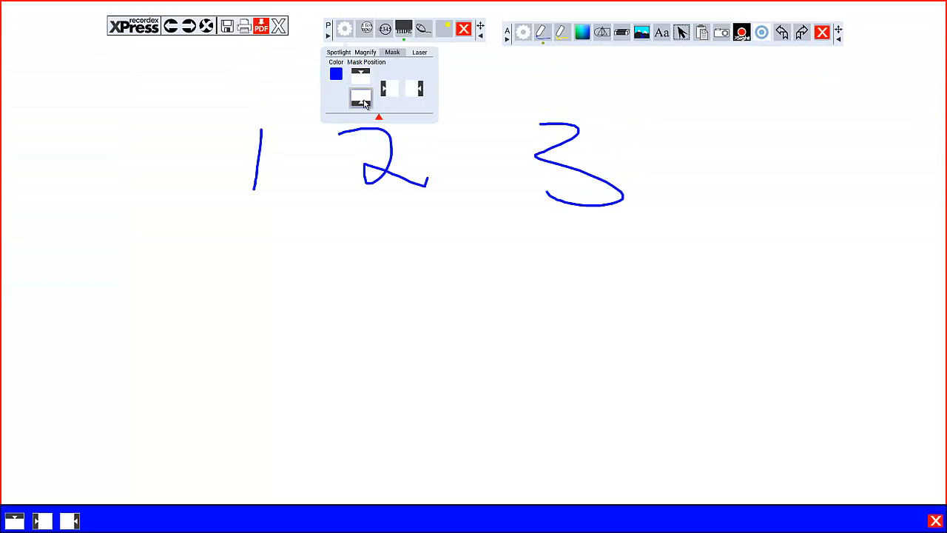
click(403, 29)
click(407, 28)
drag(349, 508, 368, 481)
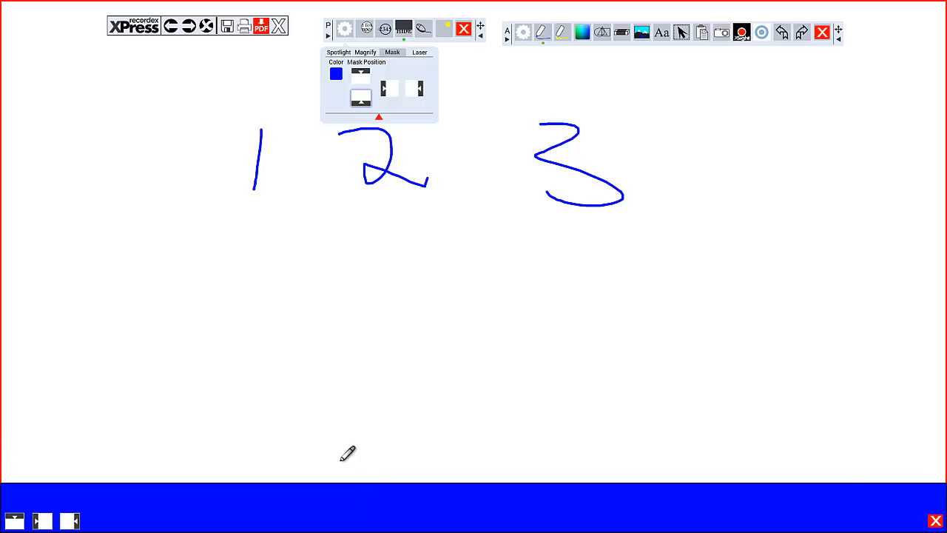
Step: Close the blue mask and set the laser pointer to size 34 in a basic green color
click(936, 521)
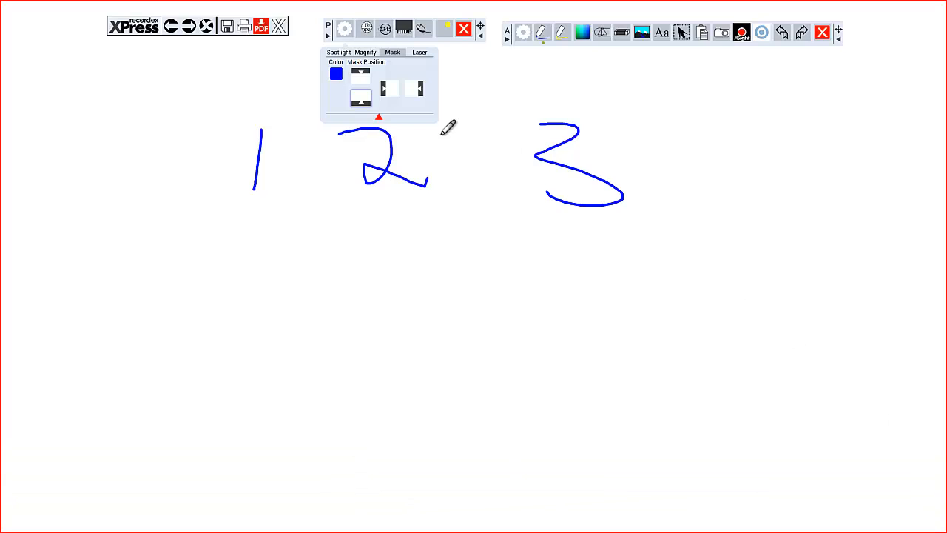
click(419, 53)
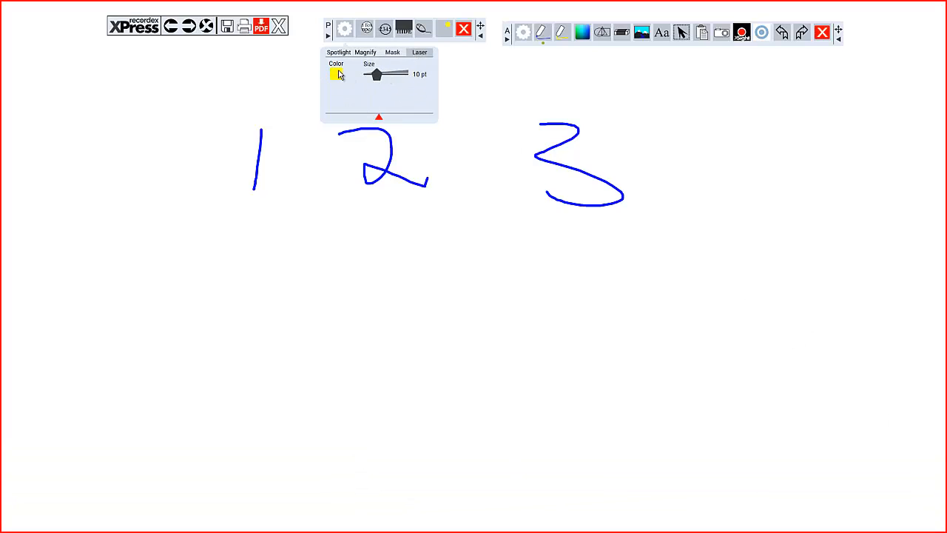
drag(371, 80, 404, 80)
drag(403, 79, 386, 80)
click(338, 75)
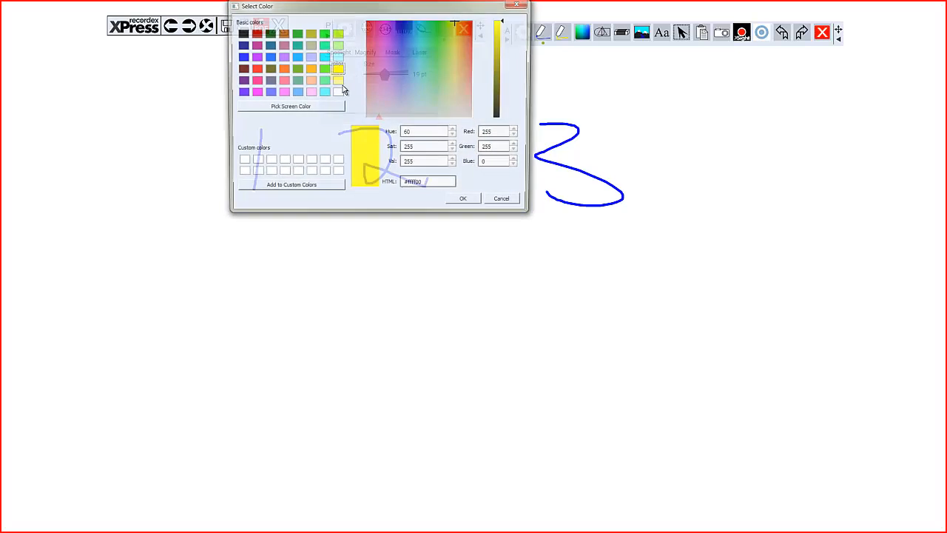
click(296, 69)
click(465, 202)
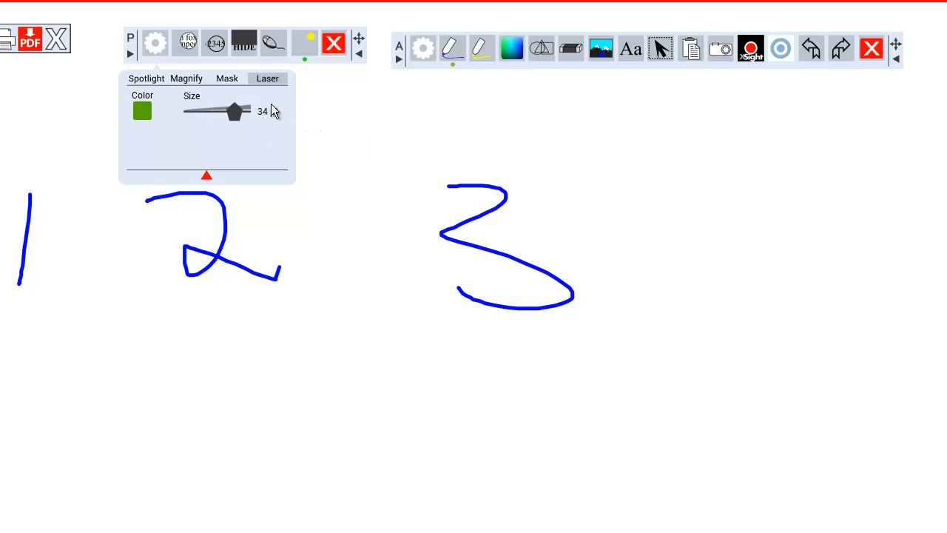
click(157, 58)
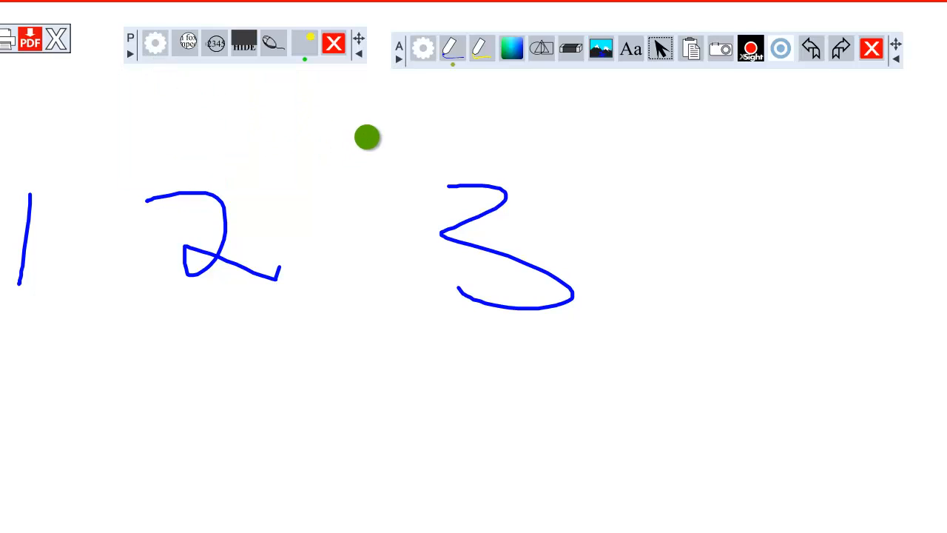
Step: Move the annotation toolbar beneath the presentation toolbar and review its Pen and Hi-Lighter settings
drag(404, 47, 137, 90)
click(150, 94)
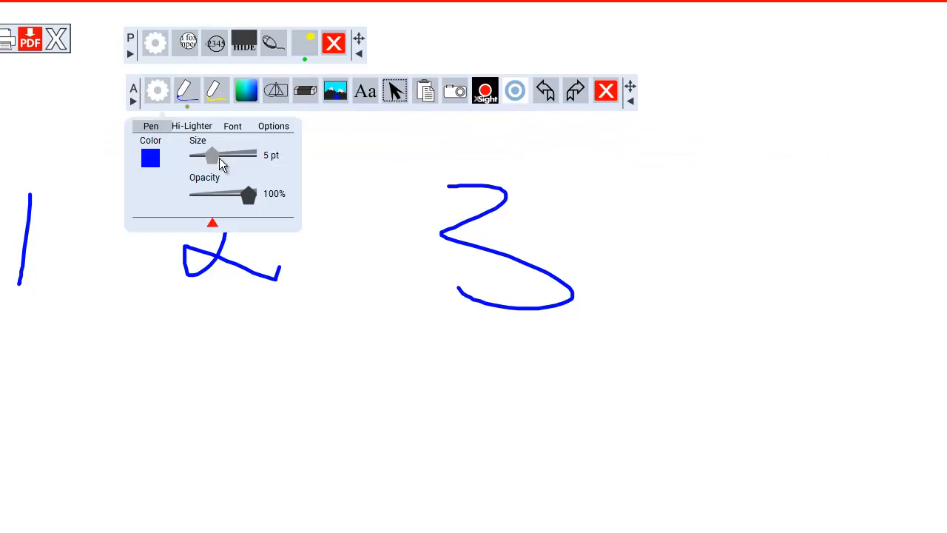
click(186, 131)
click(150, 126)
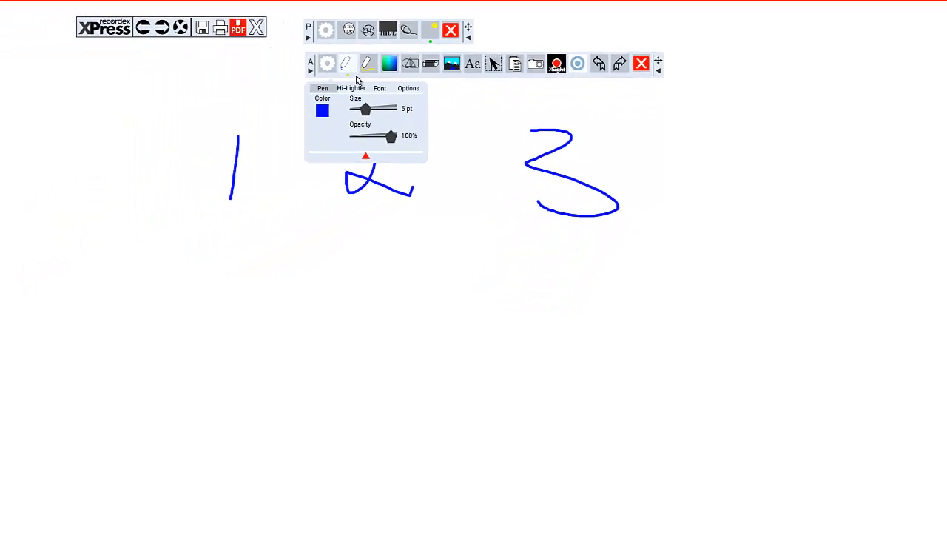
Step: Close the settings and draw a short vertical blue pen stroke below the handwritten 2
click(352, 66)
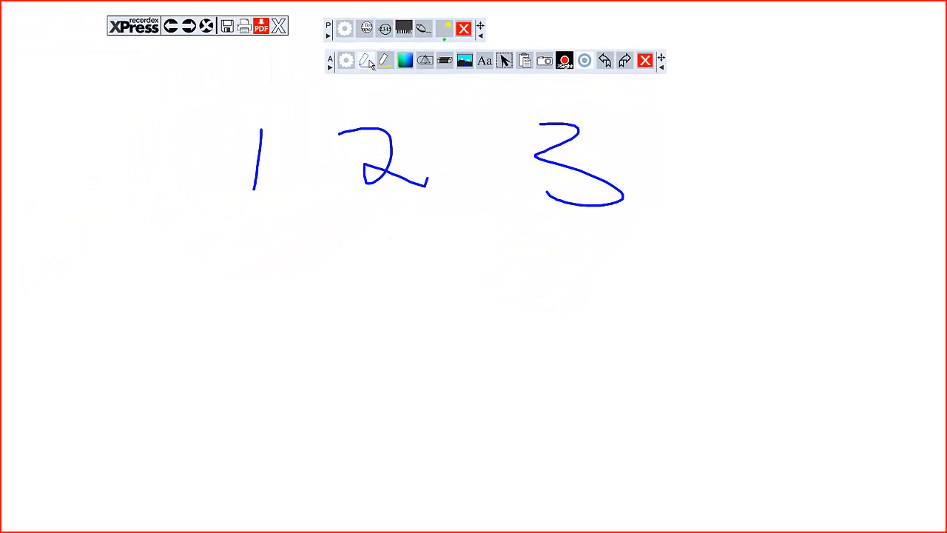
click(365, 60)
drag(361, 244, 364, 281)
Step: Set the pen to 13 pt and black, and write 1 2 3 beside the short blue stroke
click(365, 61)
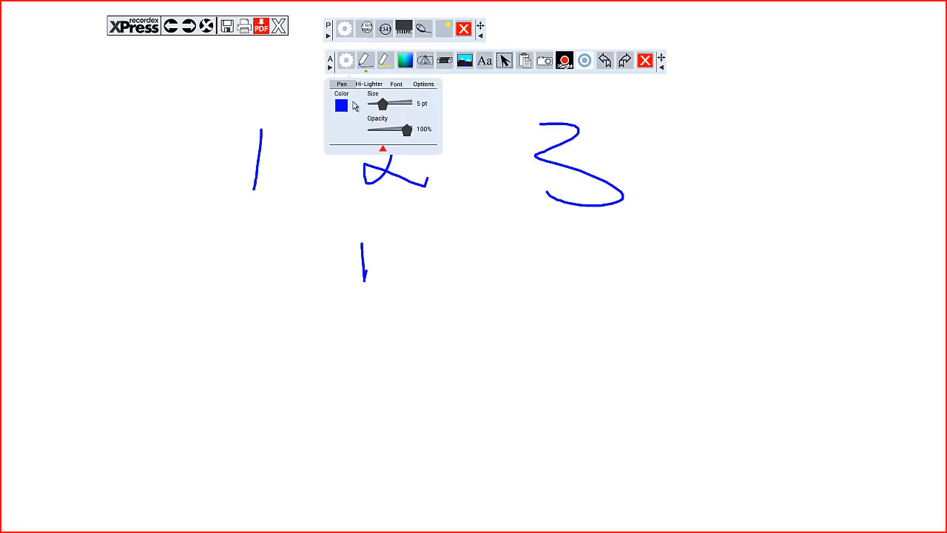
drag(375, 106, 401, 108)
click(346, 105)
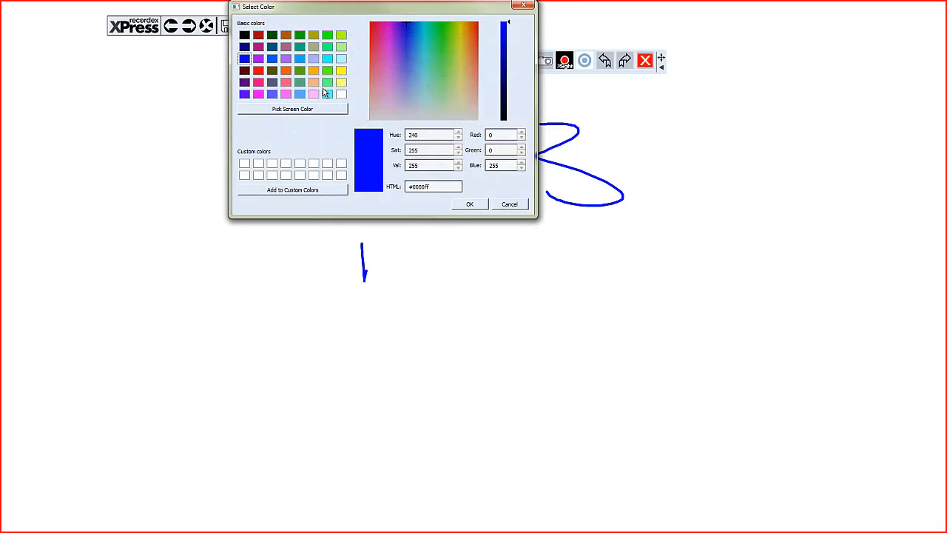
click(245, 34)
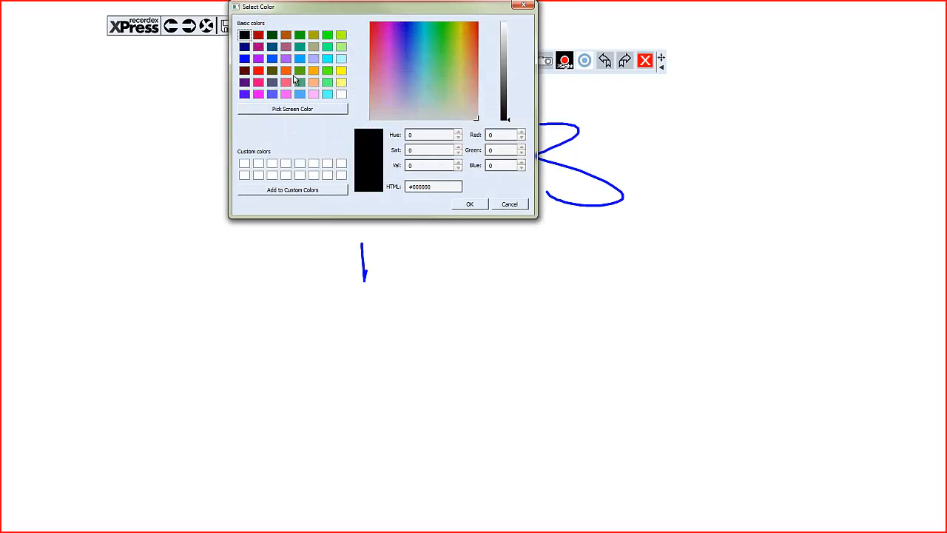
click(471, 205)
drag(410, 254, 410, 310)
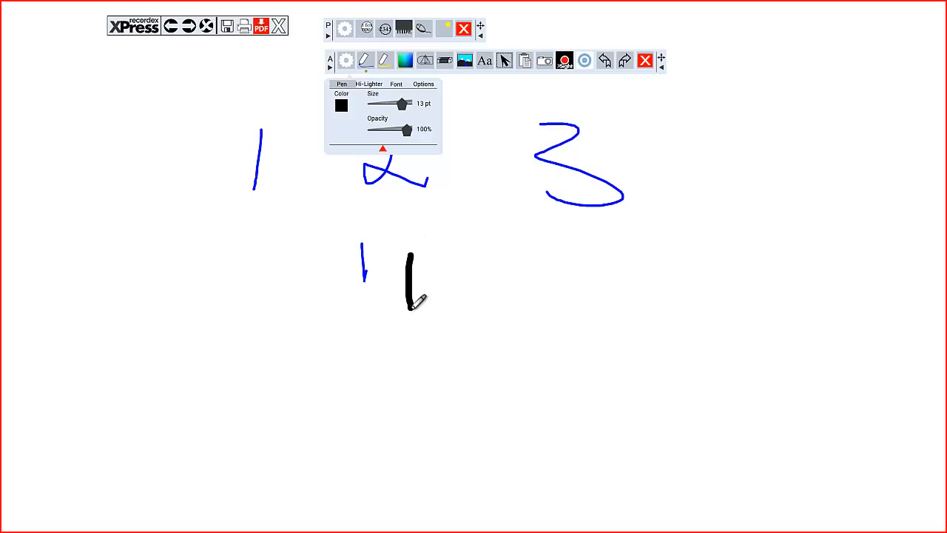
mouse_move(446, 273)
mouse_down()
mouse_move(466, 269)
mouse_move(466, 316)
mouse_move(496, 323)
mouse_move(491, 330)
mouse_up()
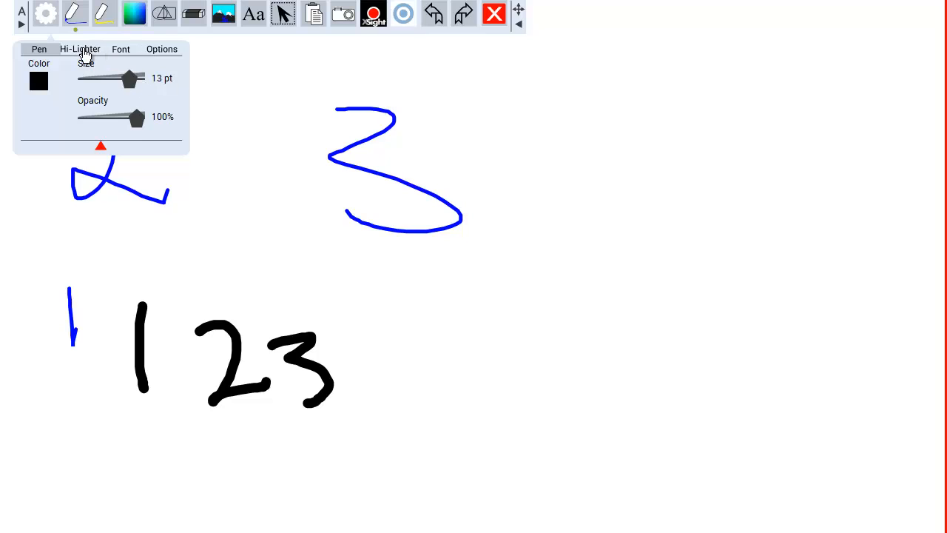
Step: Set the Hi-Lighter size to 14 pt and show the Font settings
click(84, 54)
mouse_move(141, 83)
mouse_down()
mouse_move(87, 79)
mouse_move(133, 80)
mouse_up()
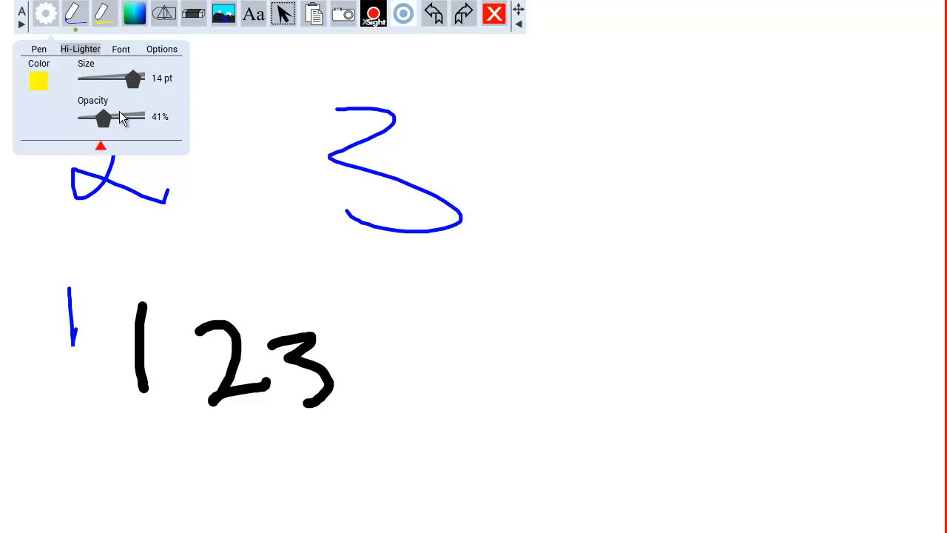
click(123, 50)
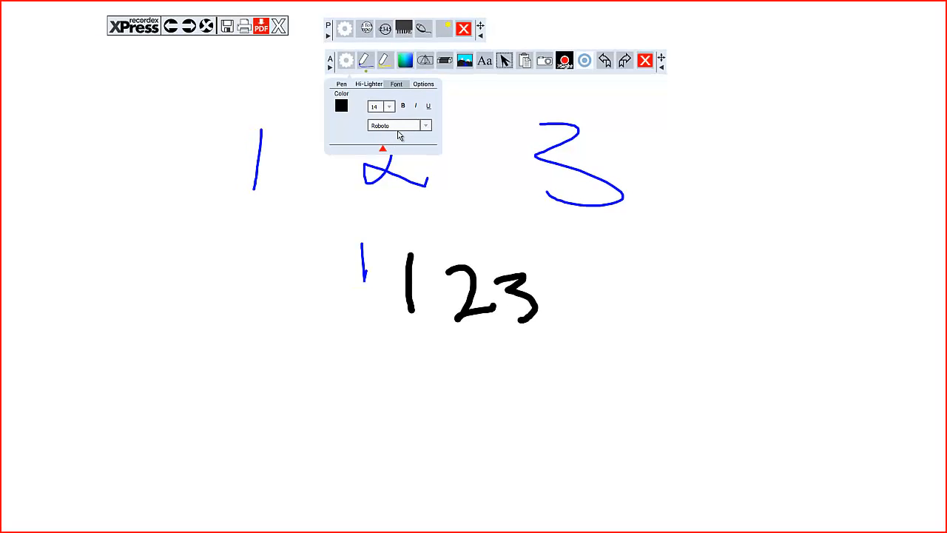
Step: Draw a text box over the blue handwritten 3 and enter "text" in it
click(484, 61)
drag(464, 89, 729, 181)
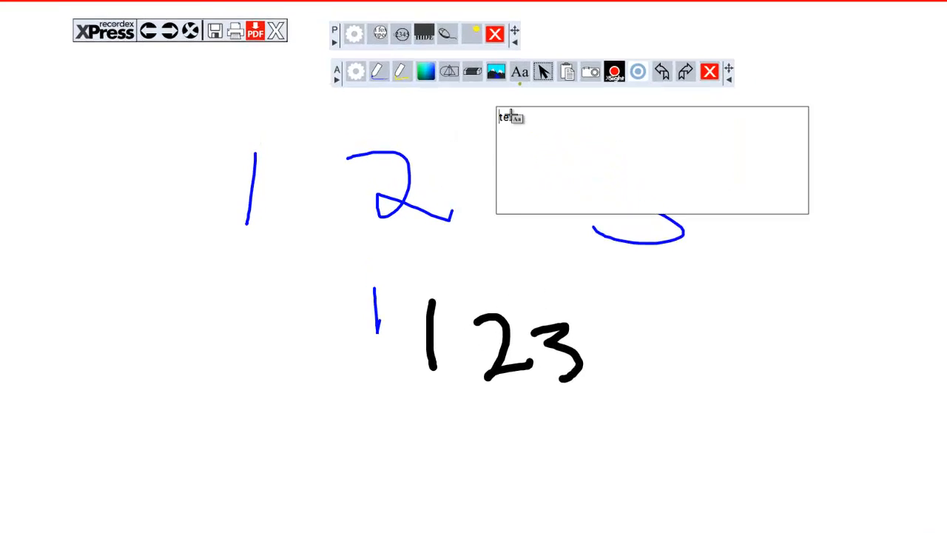
click(512, 115)
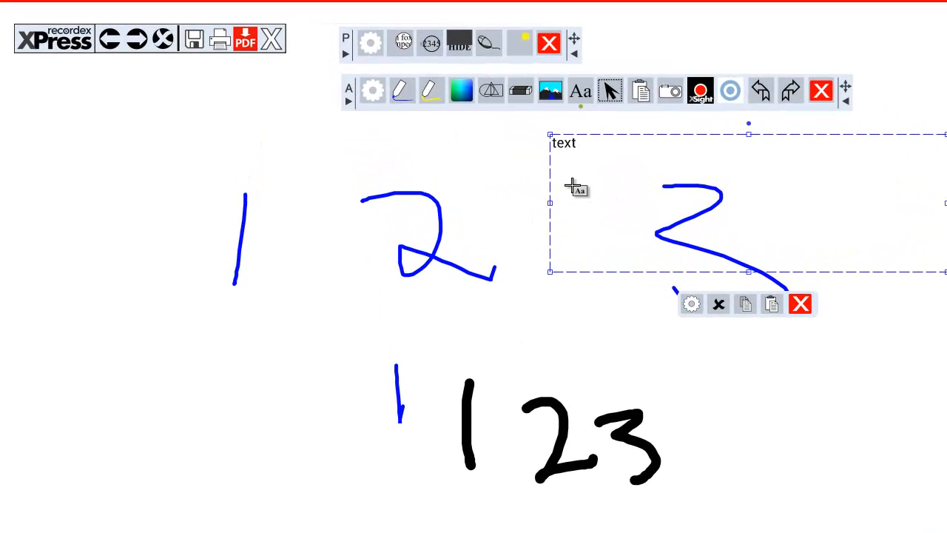
Step: Set the annotation font size to 48 and turn on bold
click(374, 94)
click(437, 159)
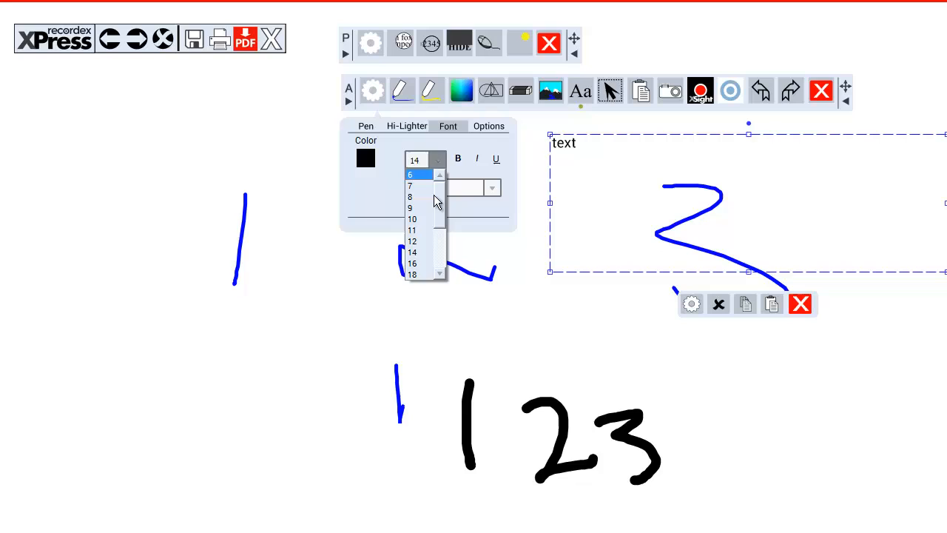
scroll(417, 264, down, 3)
click(417, 264)
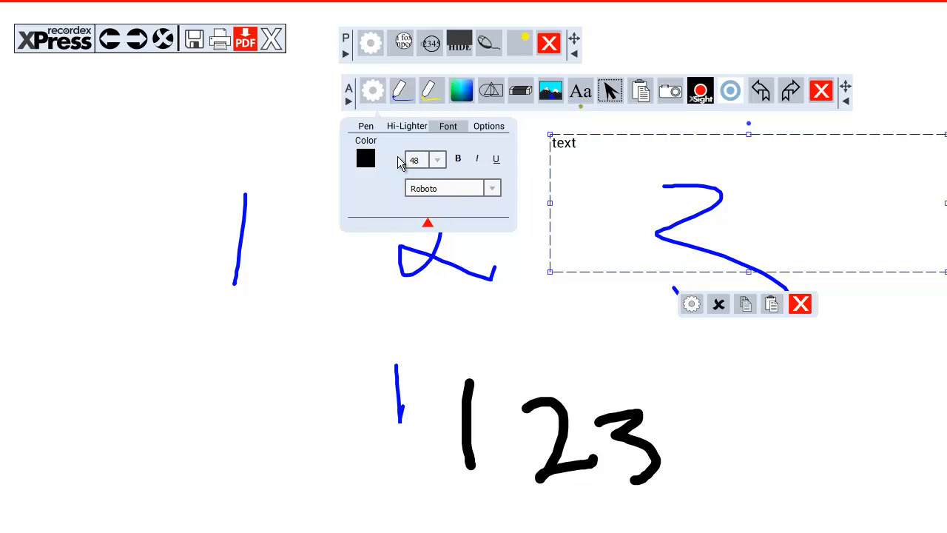
click(458, 159)
Step: Browse the available typefaces and set the annotation font to Goudy Stout
click(493, 194)
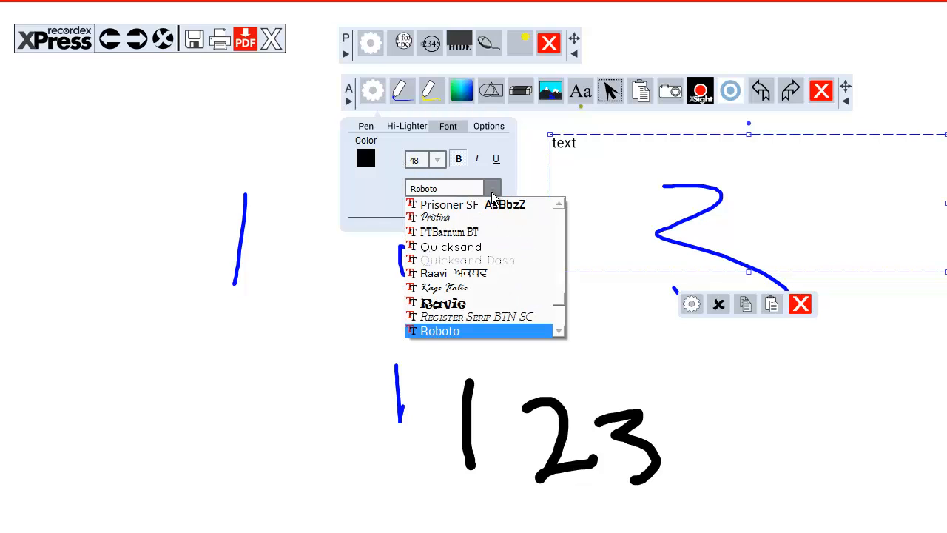
mouse_move(556, 309)
mouse_down()
mouse_move(560, 289)
mouse_move(559, 303)
mouse_up()
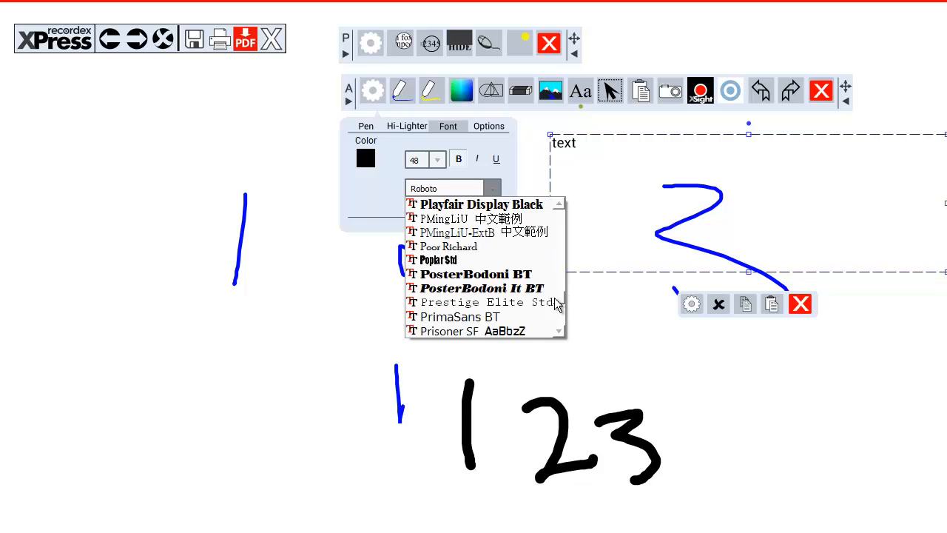
click(558, 226)
click(558, 226)
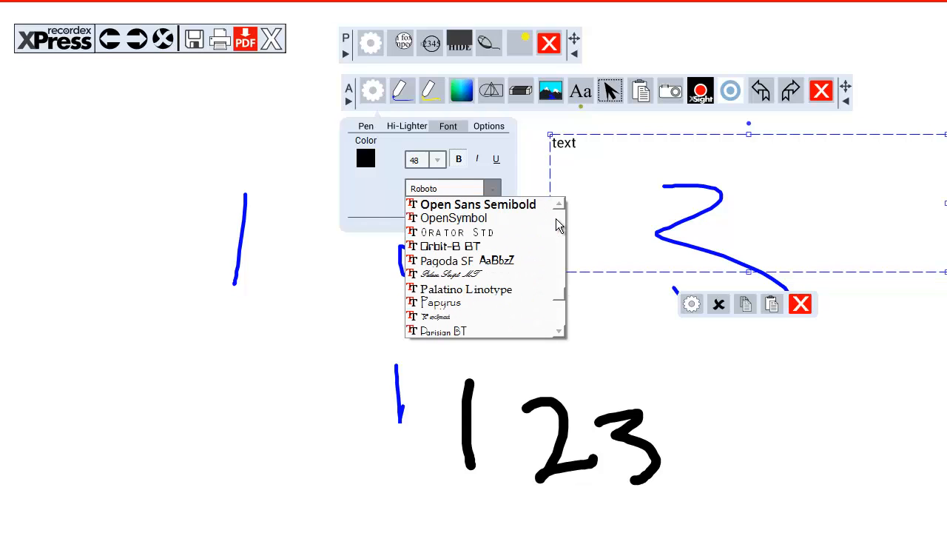
click(557, 227)
click(558, 226)
click(558, 226)
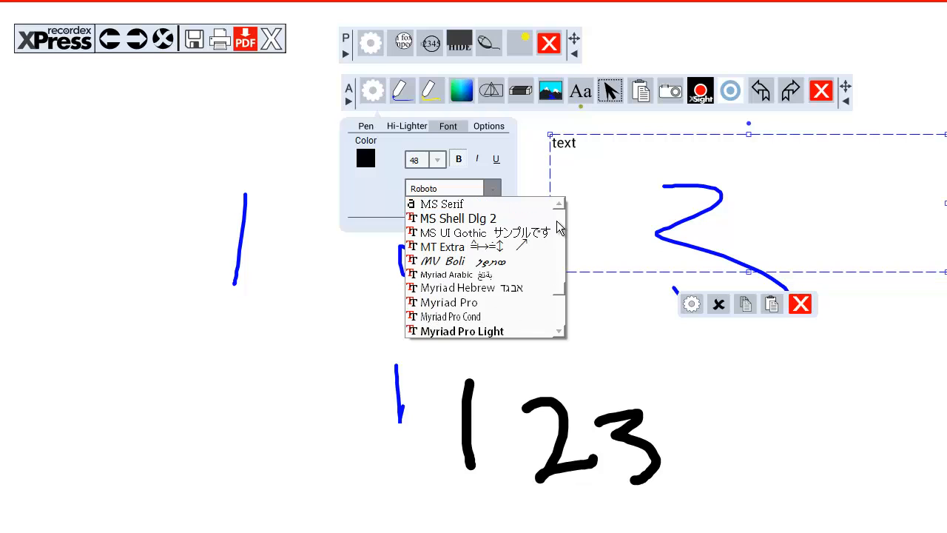
click(559, 225)
click(558, 226)
click(559, 227)
click(560, 226)
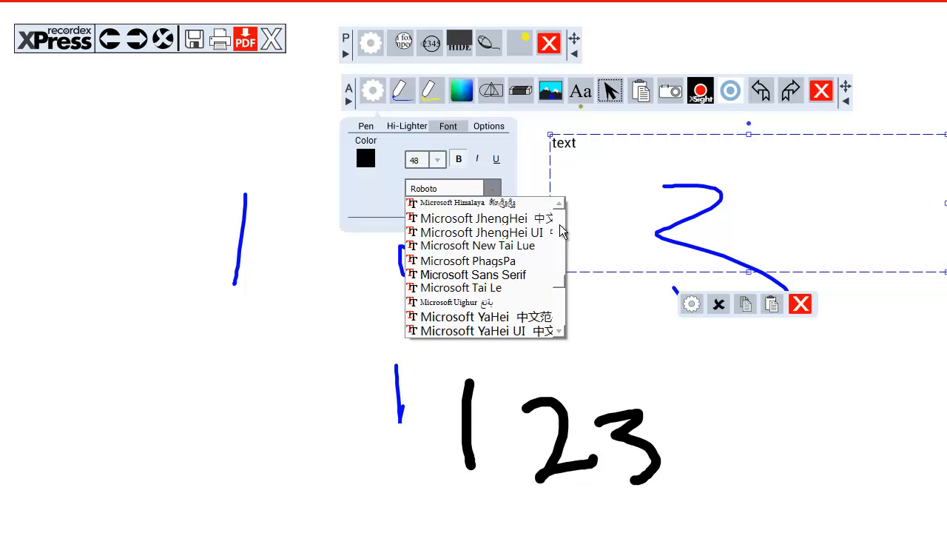
click(560, 226)
click(560, 226)
click(560, 225)
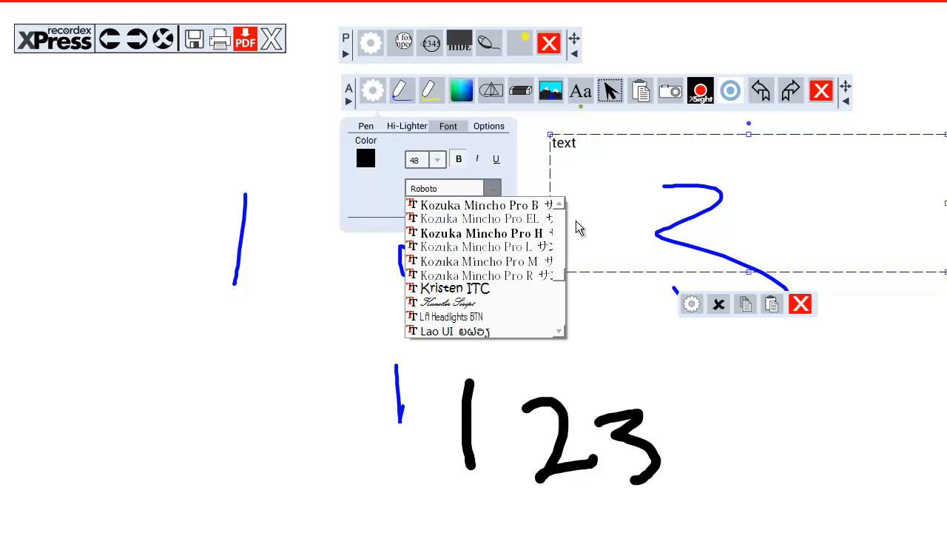
drag(560, 272, 560, 262)
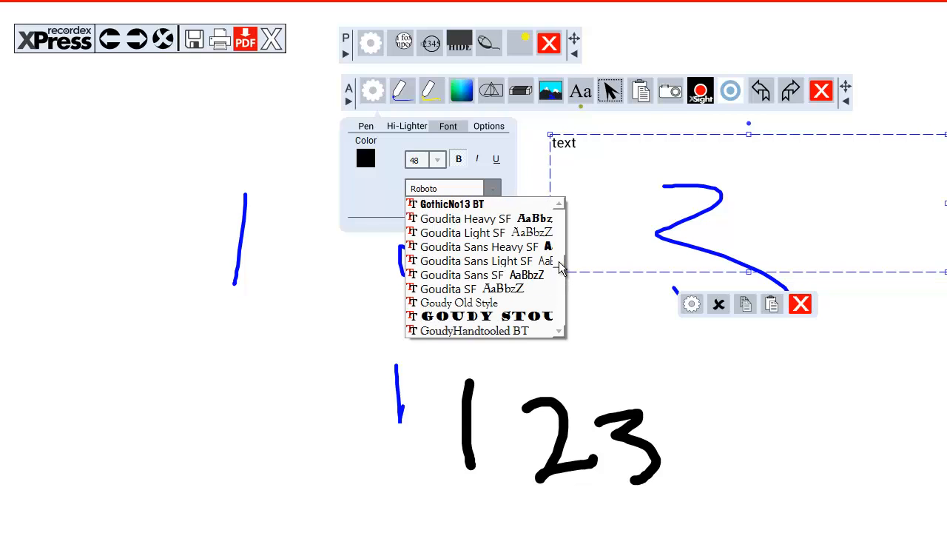
click(487, 316)
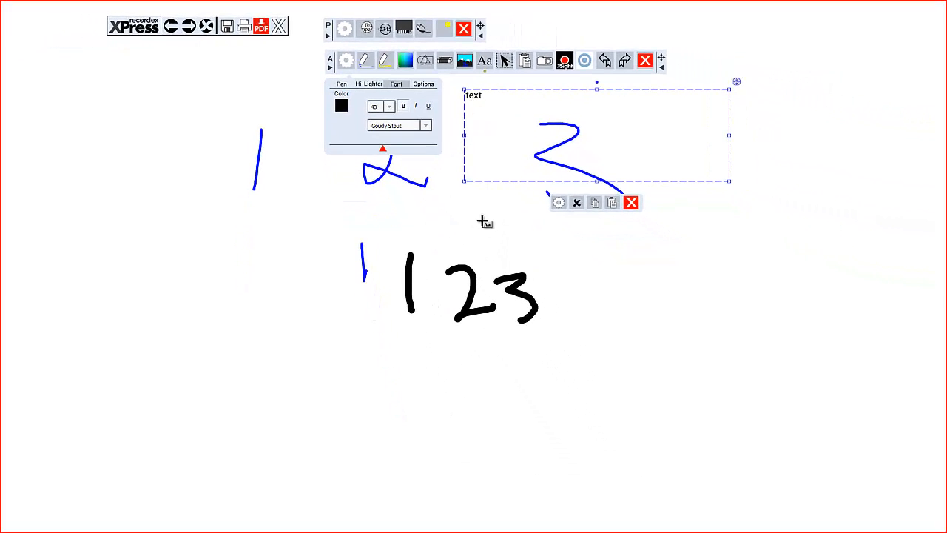
Step: Add a second text box reading "TEXT" below the blue 3 and move it up beside that number
drag(482, 218, 696, 284)
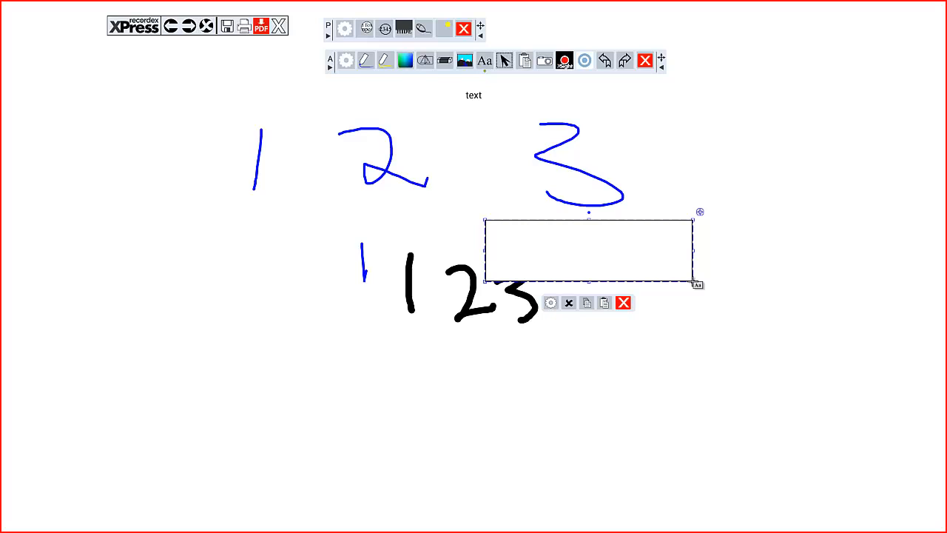
text(TEXT)
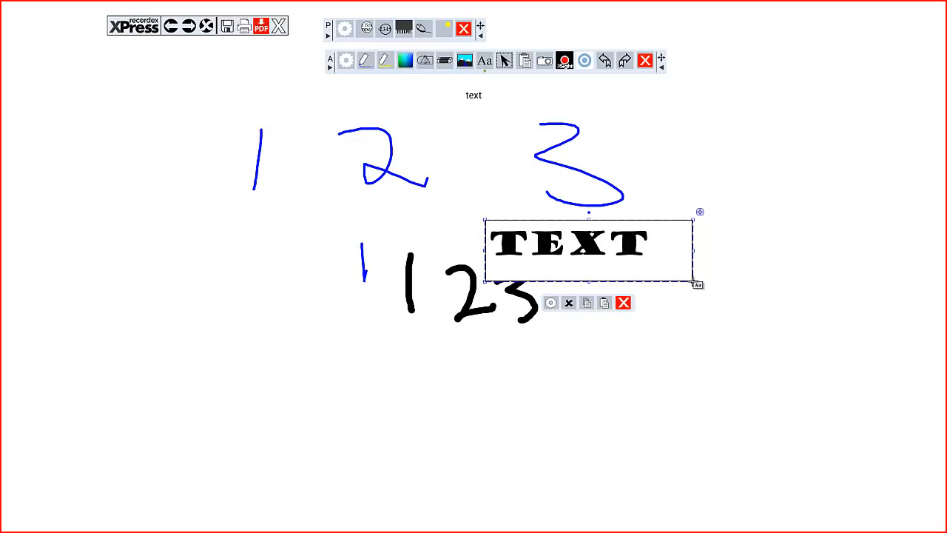
click(710, 216)
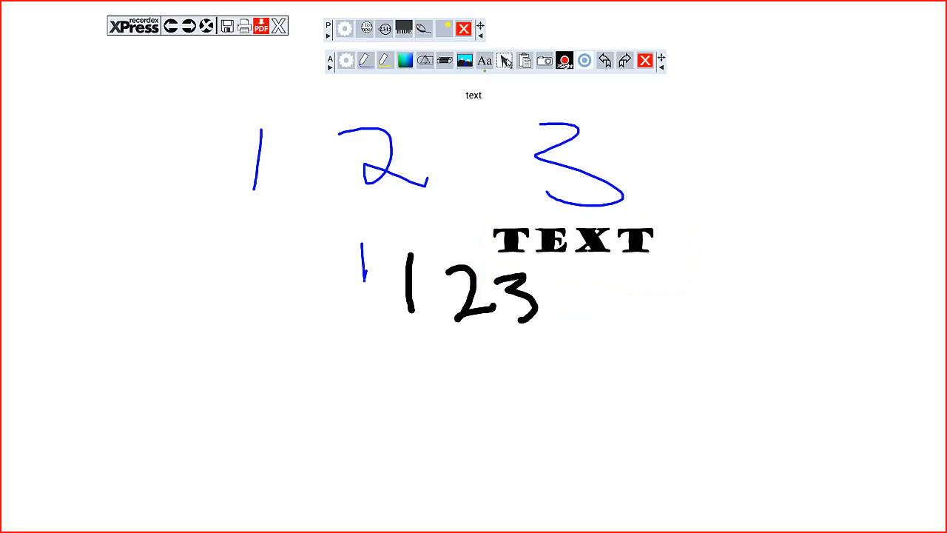
click(506, 61)
drag(543, 256, 679, 141)
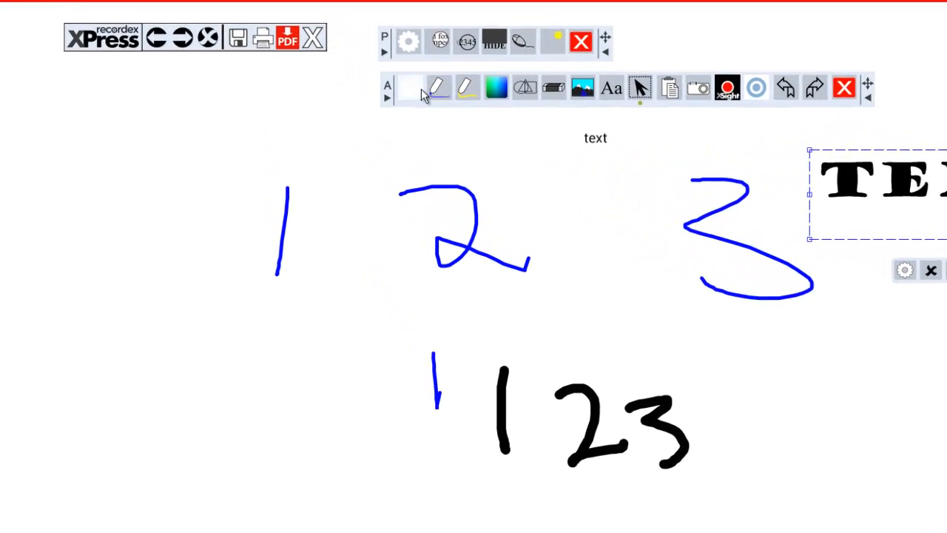
Step: Review the annotation options for saving on exit and print sizing, and return to the Pen settings
click(417, 89)
click(524, 125)
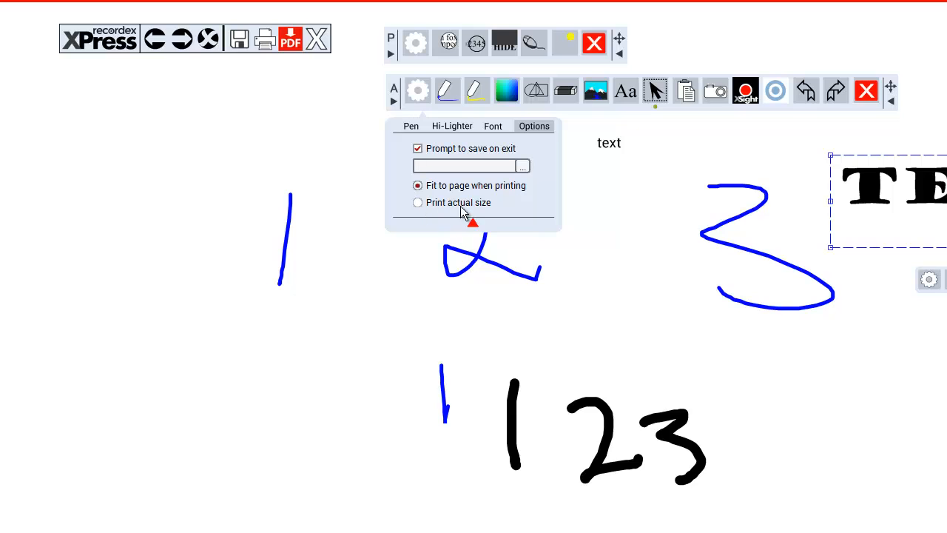
click(411, 127)
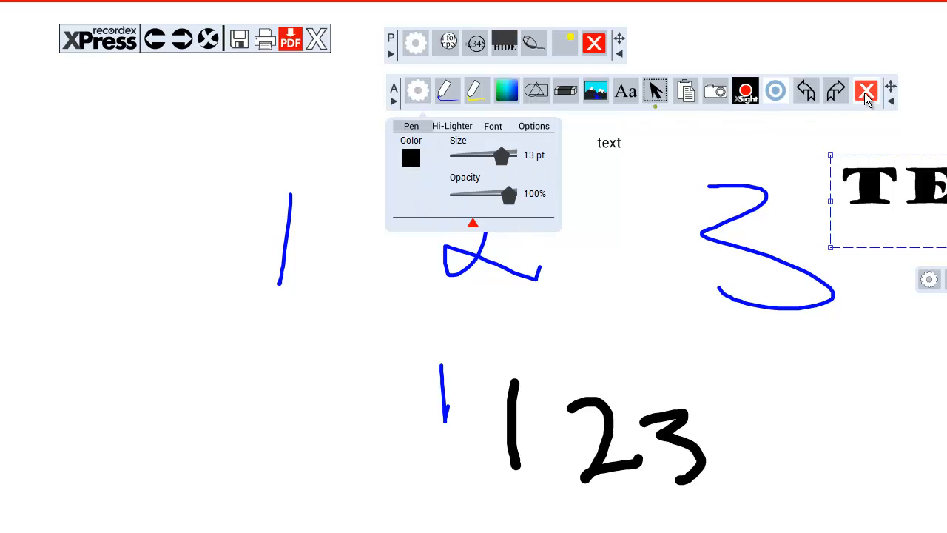
Step: Close the annotation and presentation toolbars and exit the whiteboard
click(865, 93)
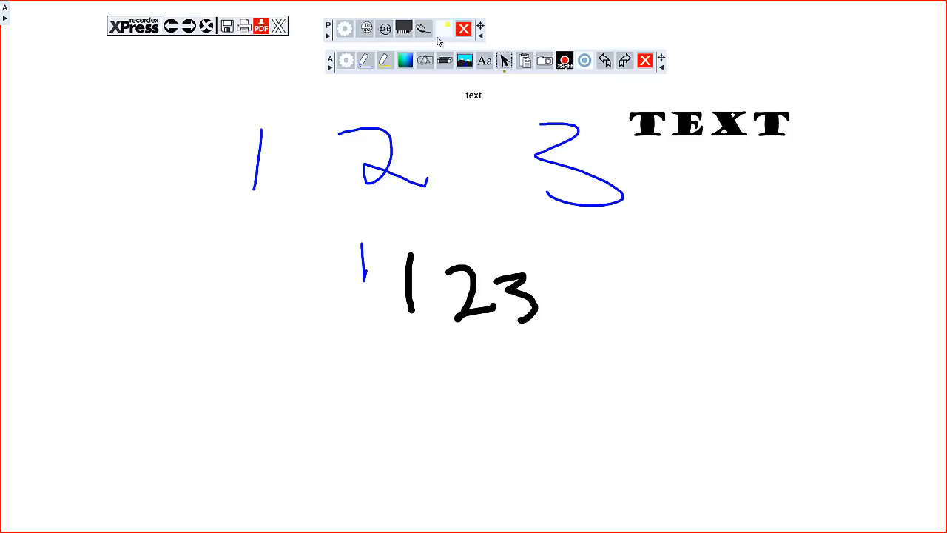
click(642, 61)
click(464, 31)
click(279, 26)
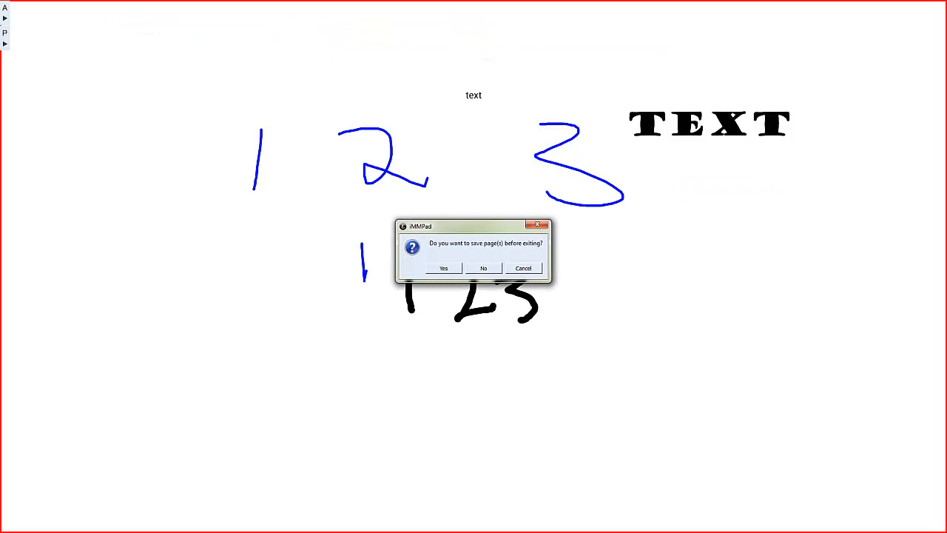